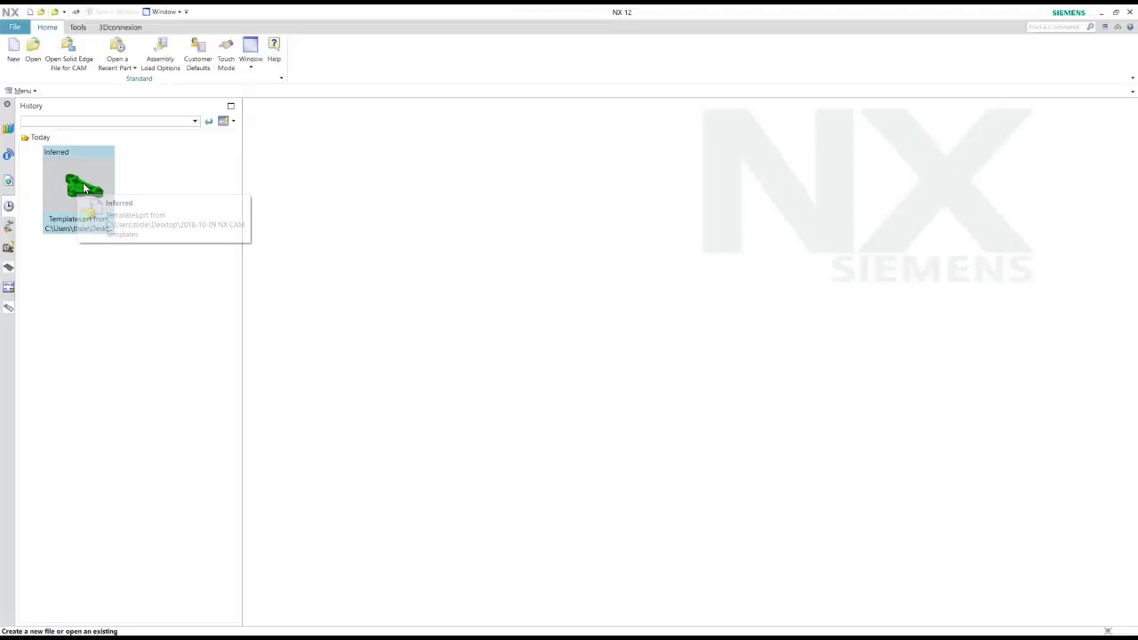
# Step: Open Templates.prt from the start page's recent-files history
pyautogui.click(83, 186)
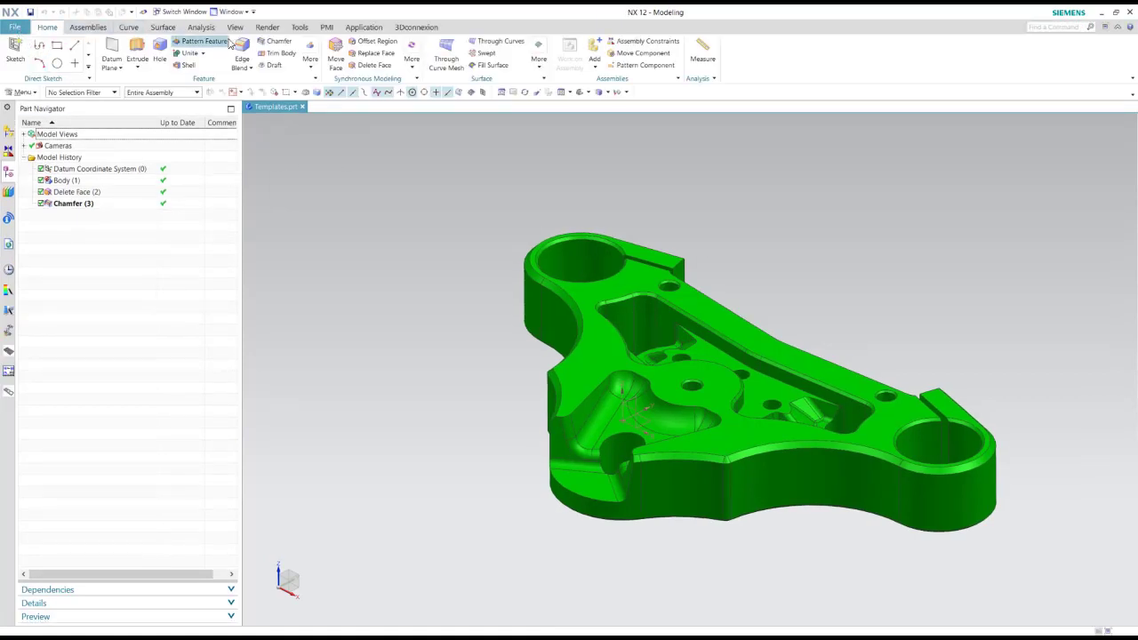
# Step: Switch to Manufacturing and initialise the part with the Template_Snackbyte CAM setup
pyautogui.click(366, 30)
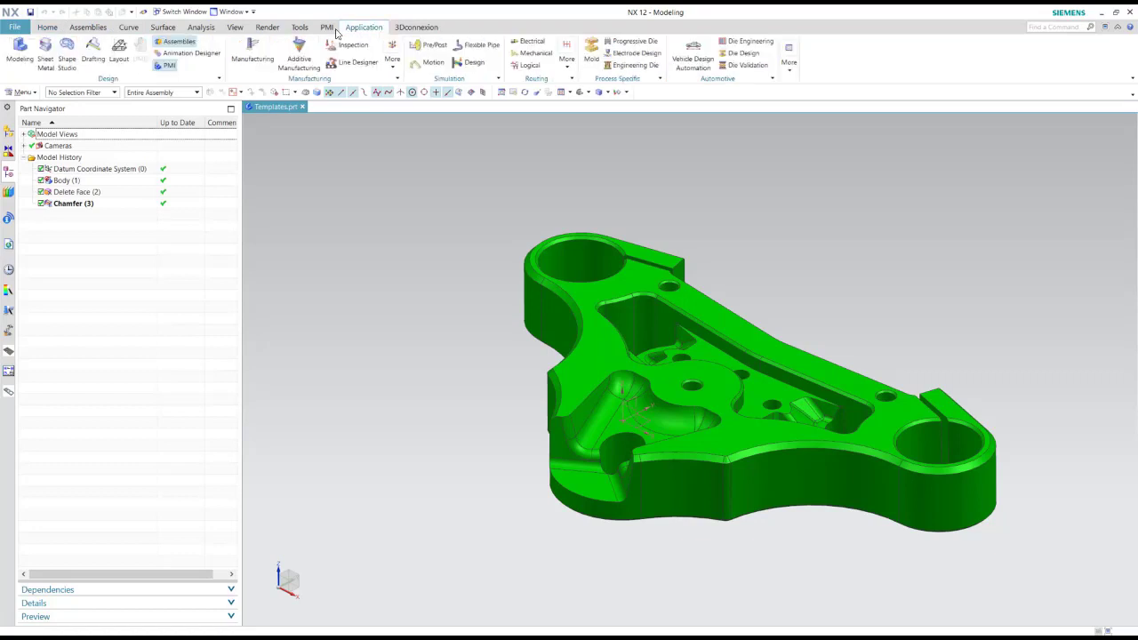
pyautogui.click(250, 53)
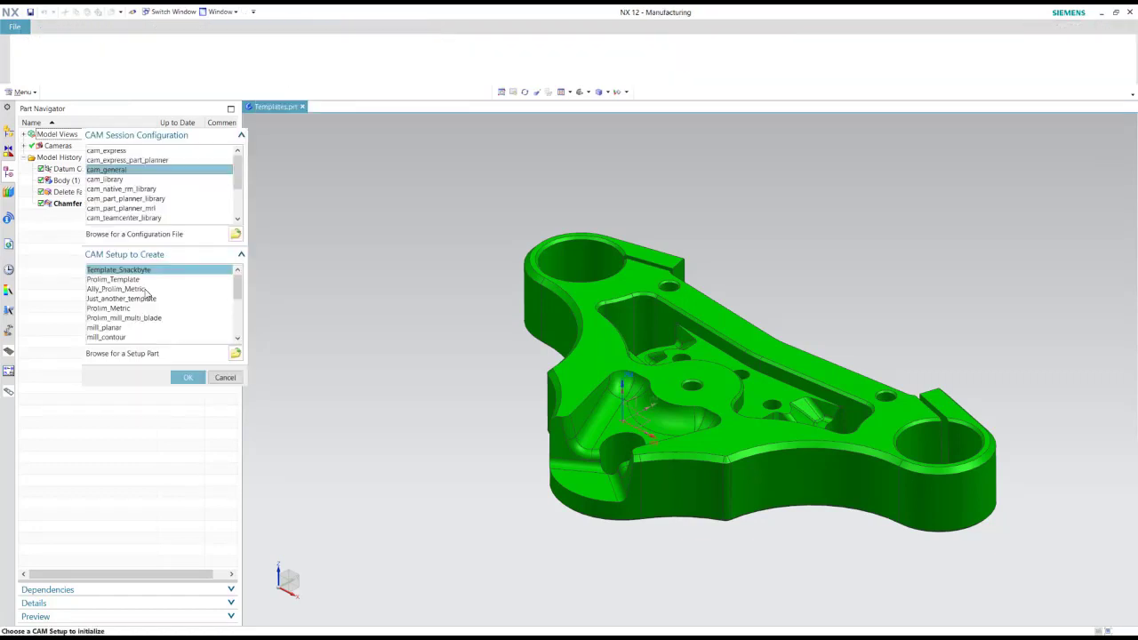
pyautogui.scroll(-4, 132, 282)
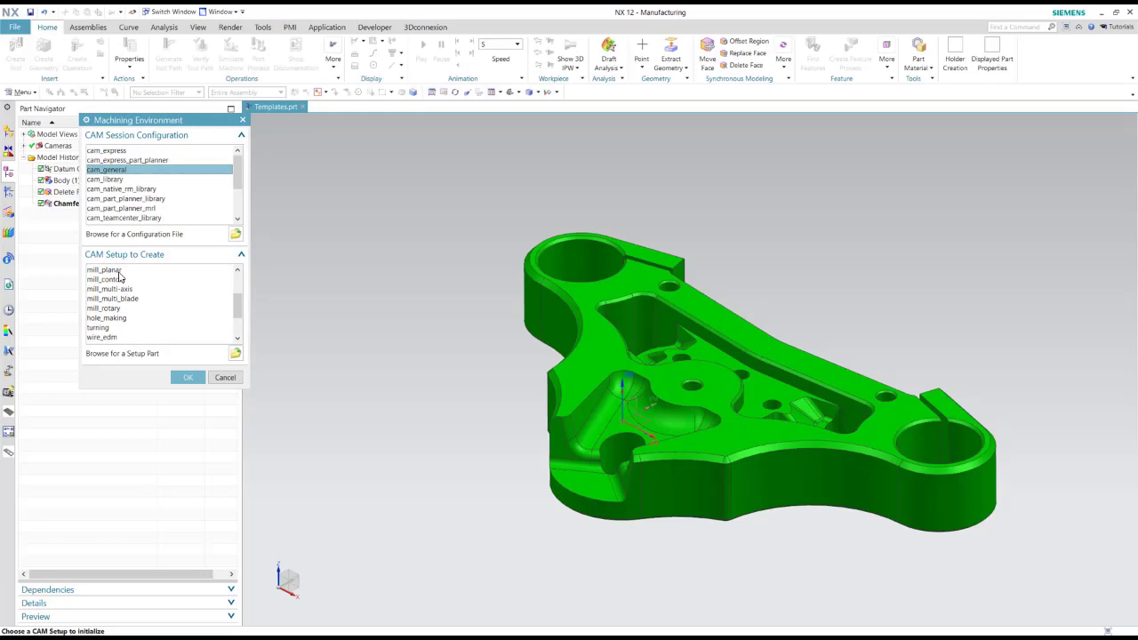
pyautogui.click(121, 272)
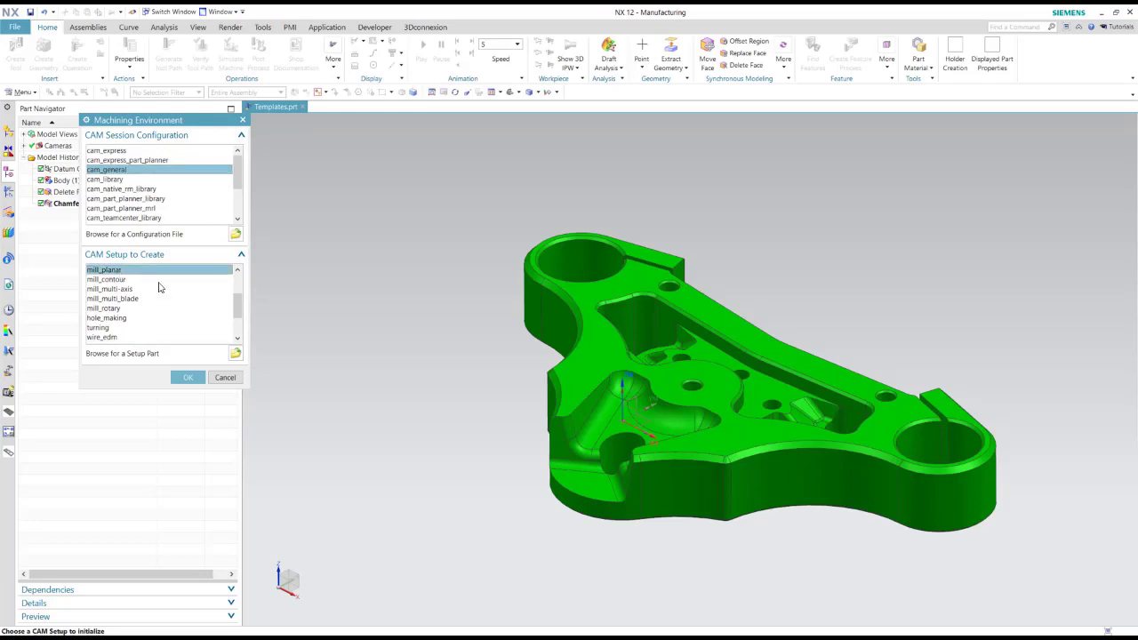
pyautogui.click(117, 281)
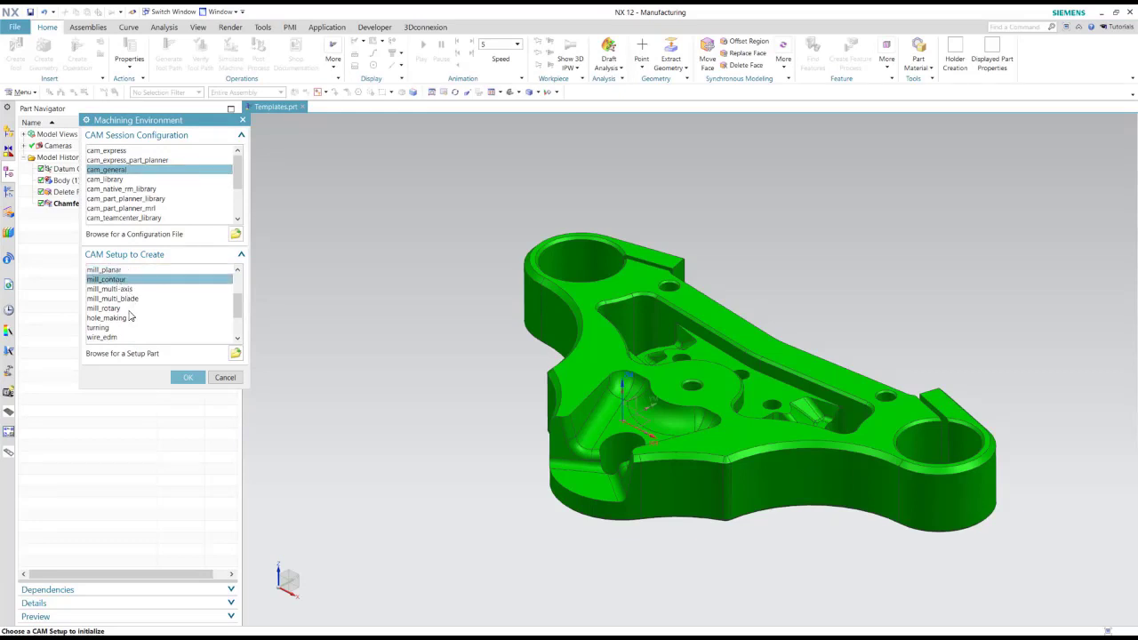
pyautogui.click(120, 320)
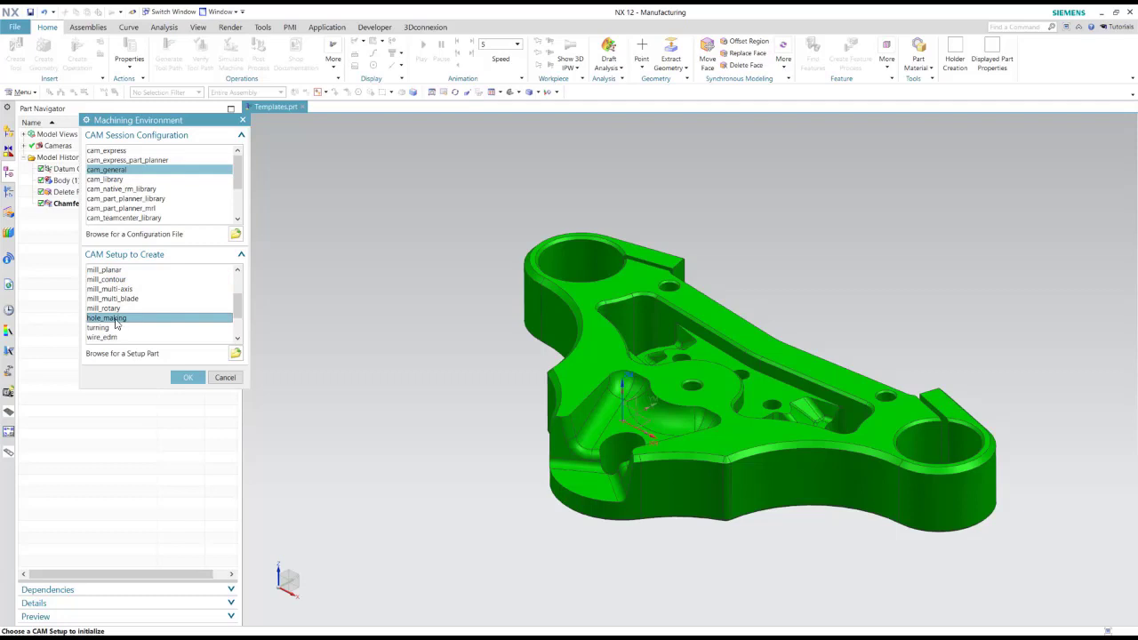
pyautogui.scroll(2, 116, 326)
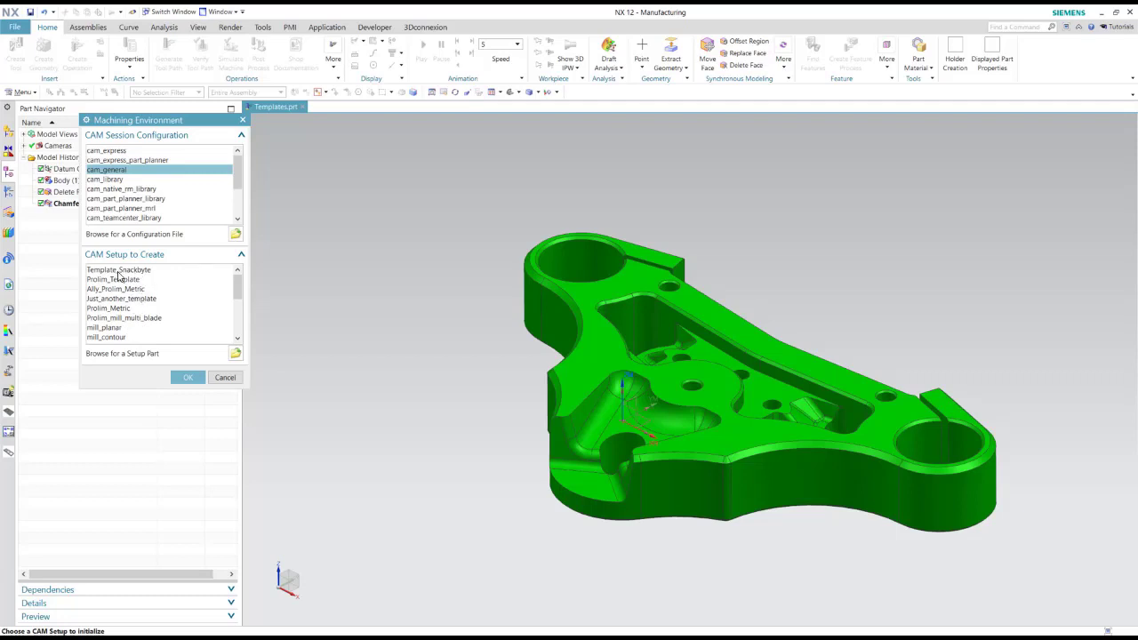
pyautogui.click(119, 272)
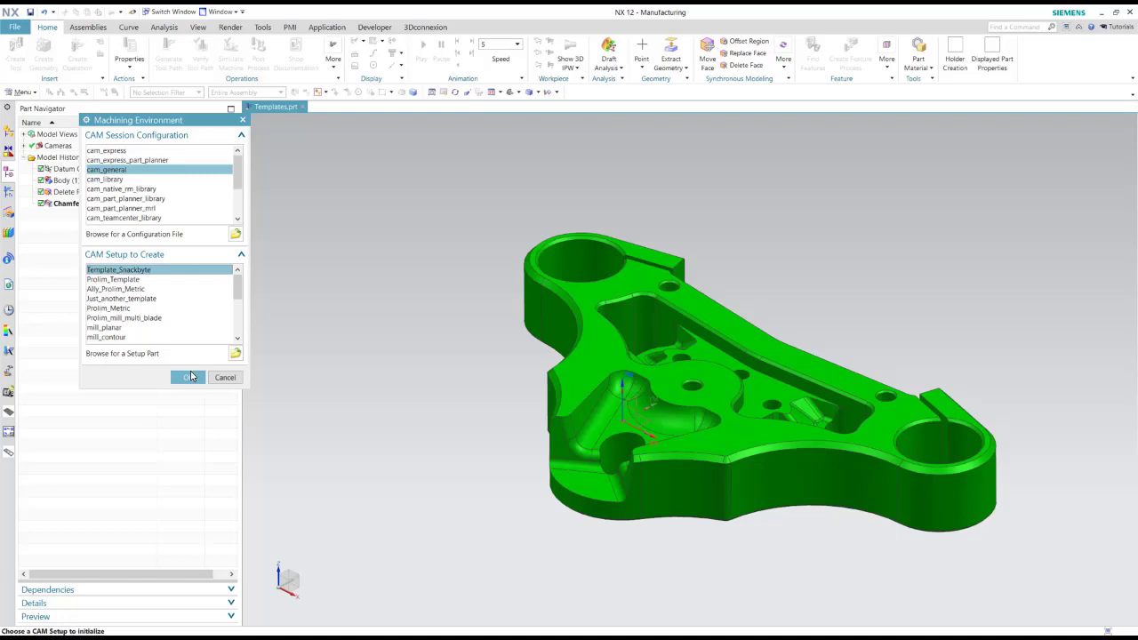
pyautogui.click(189, 378)
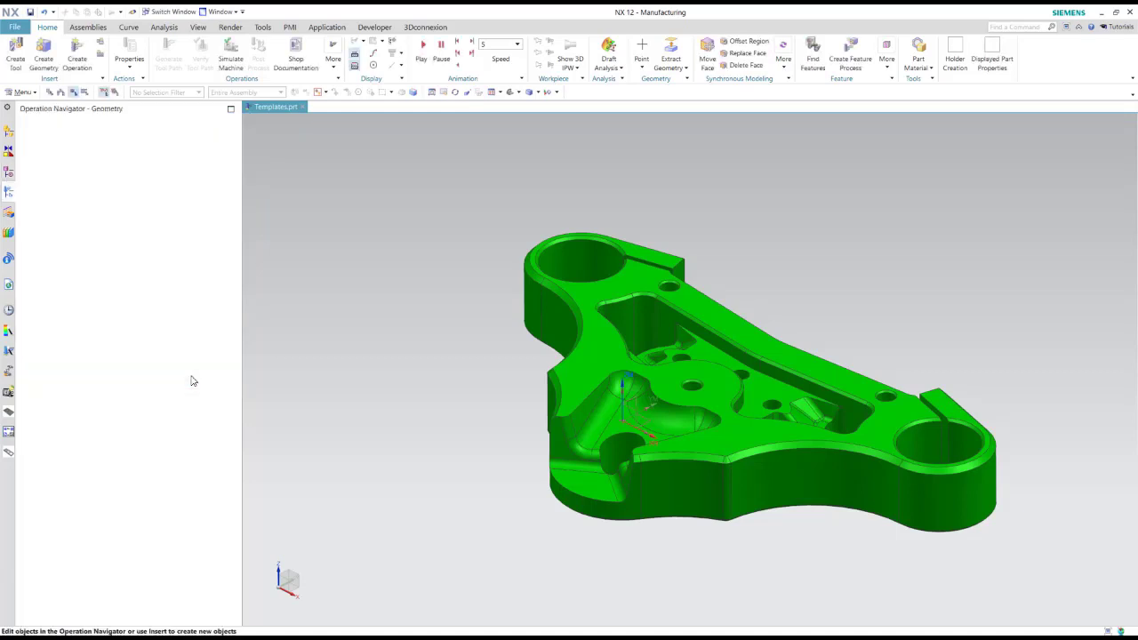
pyautogui.click(50, 93)
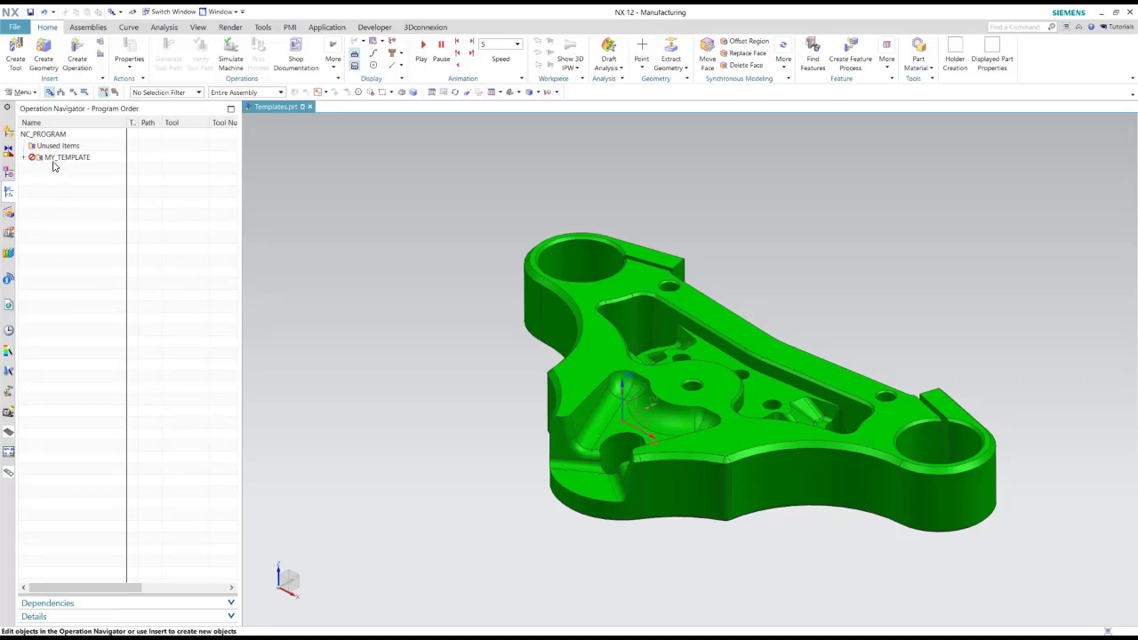
pyautogui.click(61, 93)
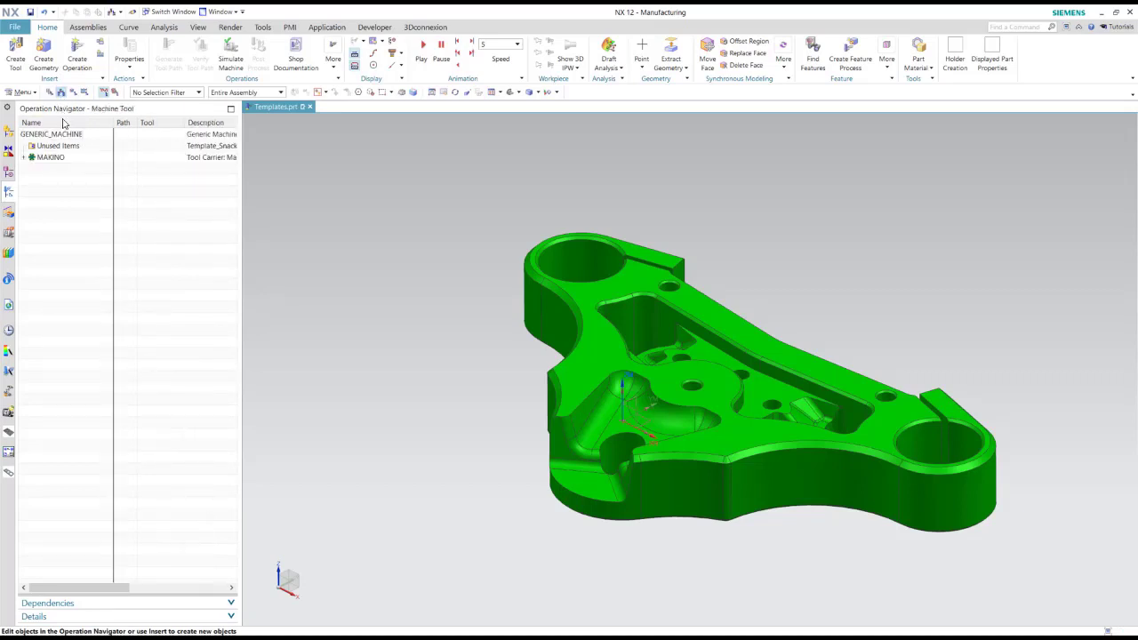
pyautogui.click(25, 157)
pyautogui.click(73, 169)
pyautogui.click(71, 180)
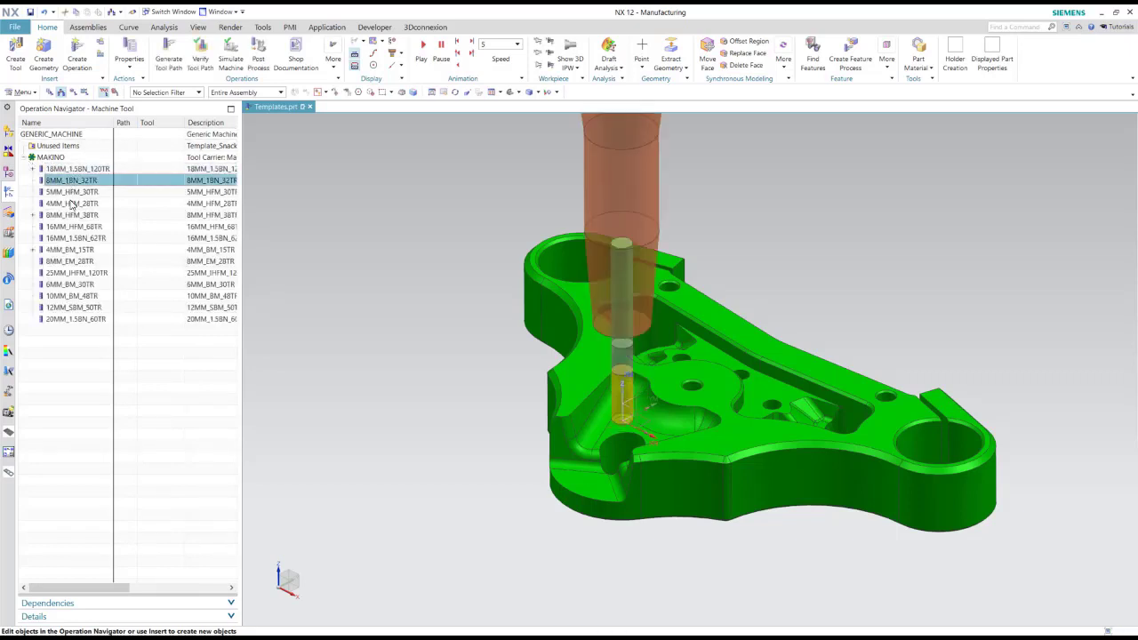
pyautogui.click(72, 204)
pyautogui.click(72, 227)
pyautogui.click(71, 250)
pyautogui.click(70, 284)
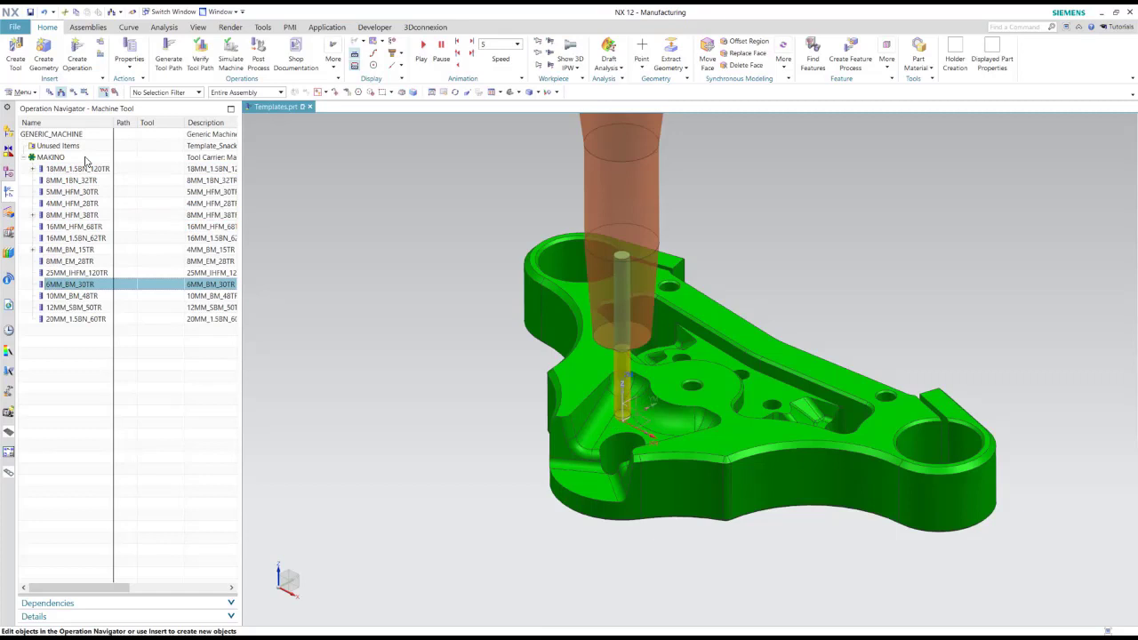
pyautogui.click(84, 92)
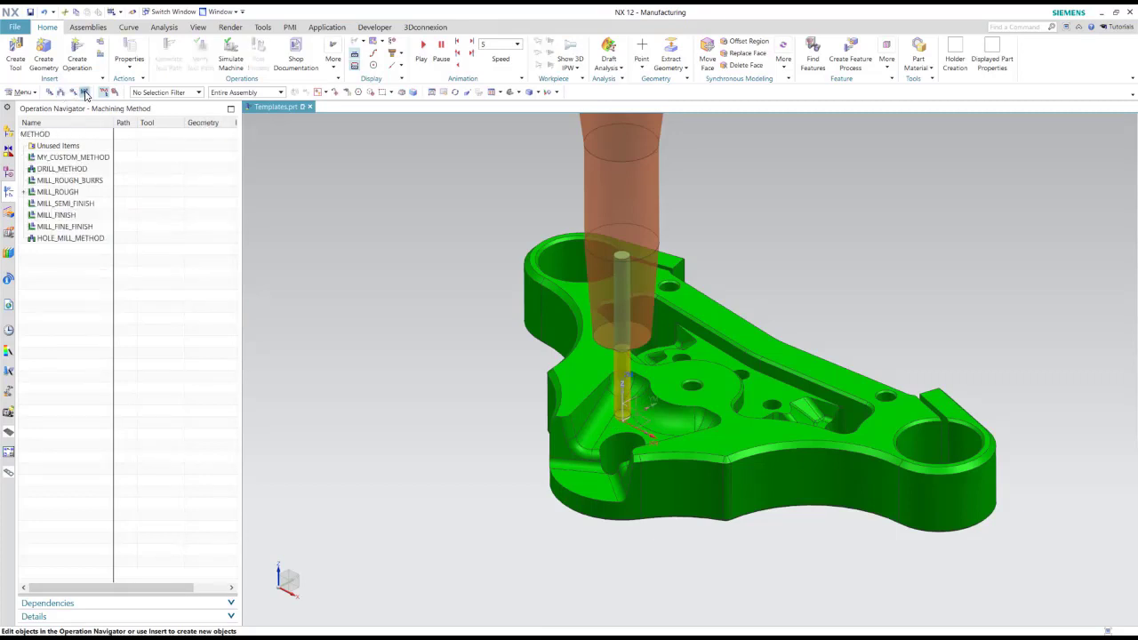
pyautogui.click(60, 159)
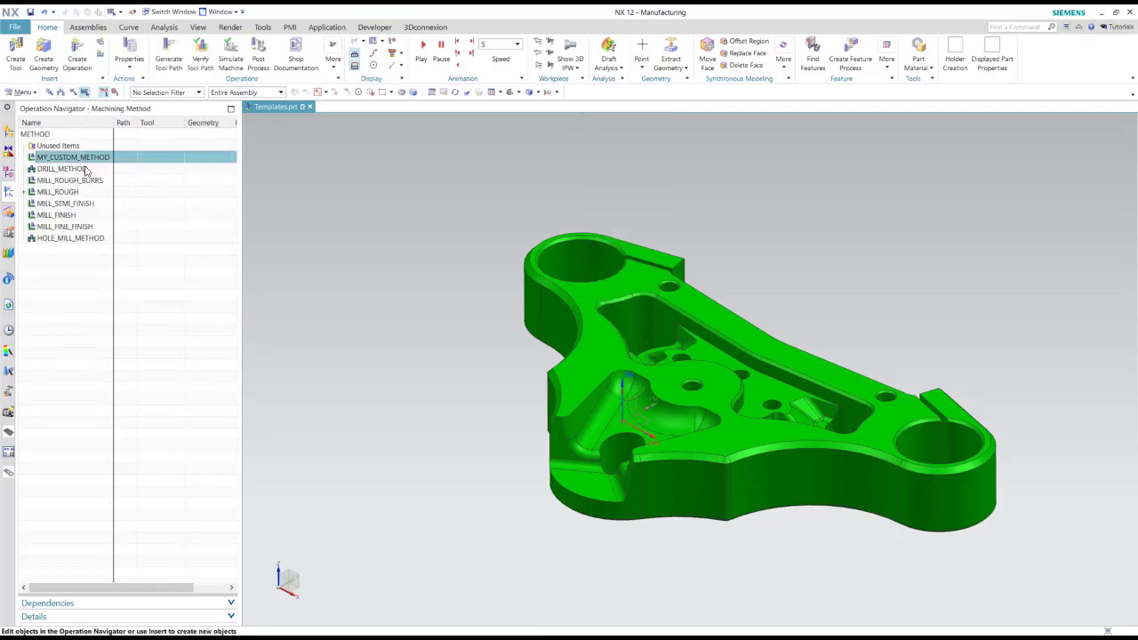
pyautogui.click(76, 180)
pyautogui.click(68, 192)
pyautogui.click(75, 203)
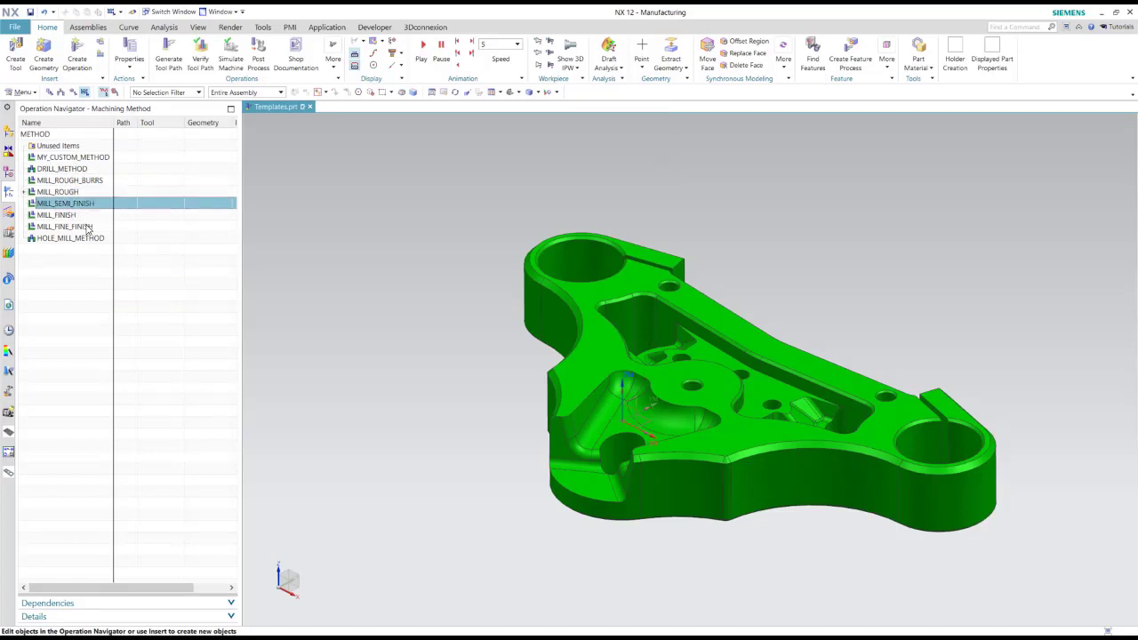
pyautogui.click(89, 228)
pyautogui.click(86, 158)
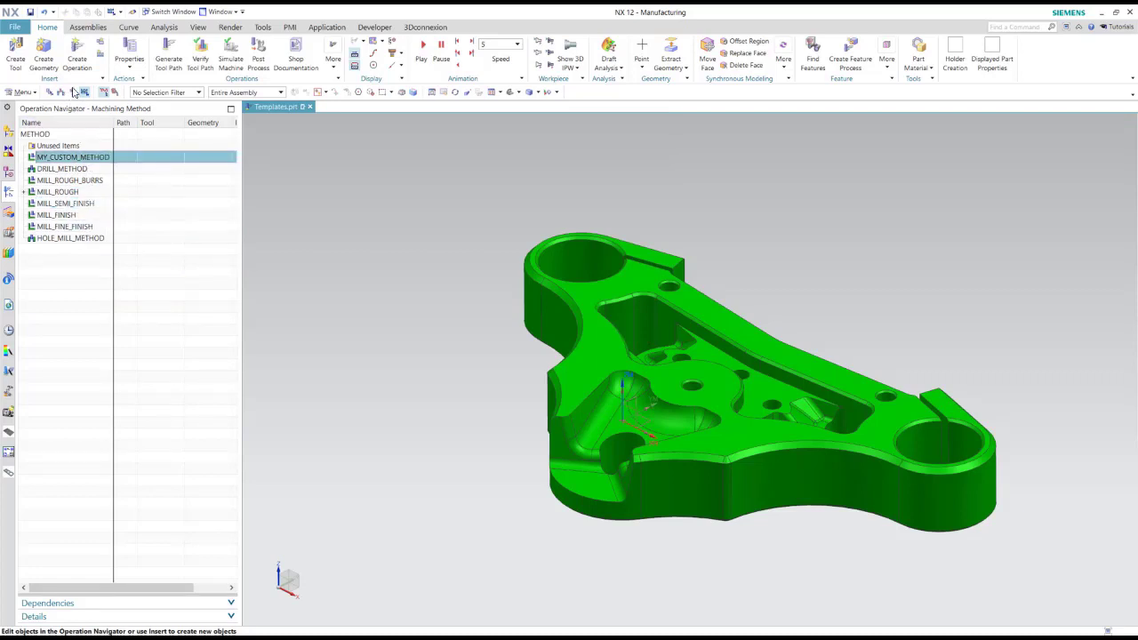
# Step: Show the geometry view and expand MCS_MILL_SIDE_1, MCS_MILL_SIDE_2 and WORKPIECE_SIDE_2
pyautogui.click(74, 93)
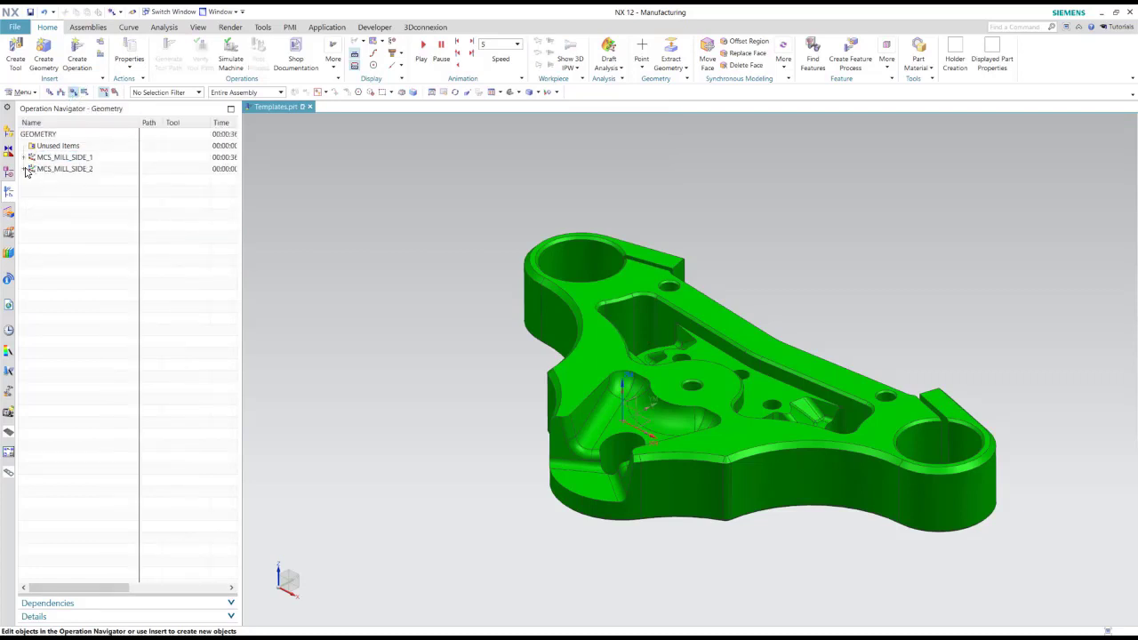
pyautogui.click(25, 158)
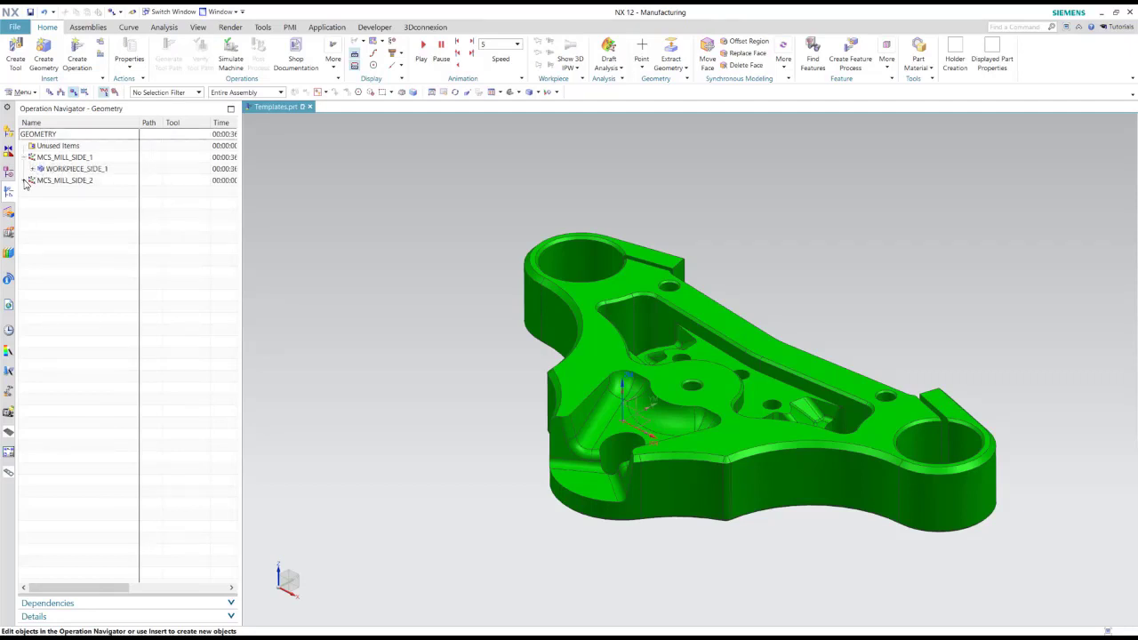
pyautogui.click(24, 180)
pyautogui.click(33, 192)
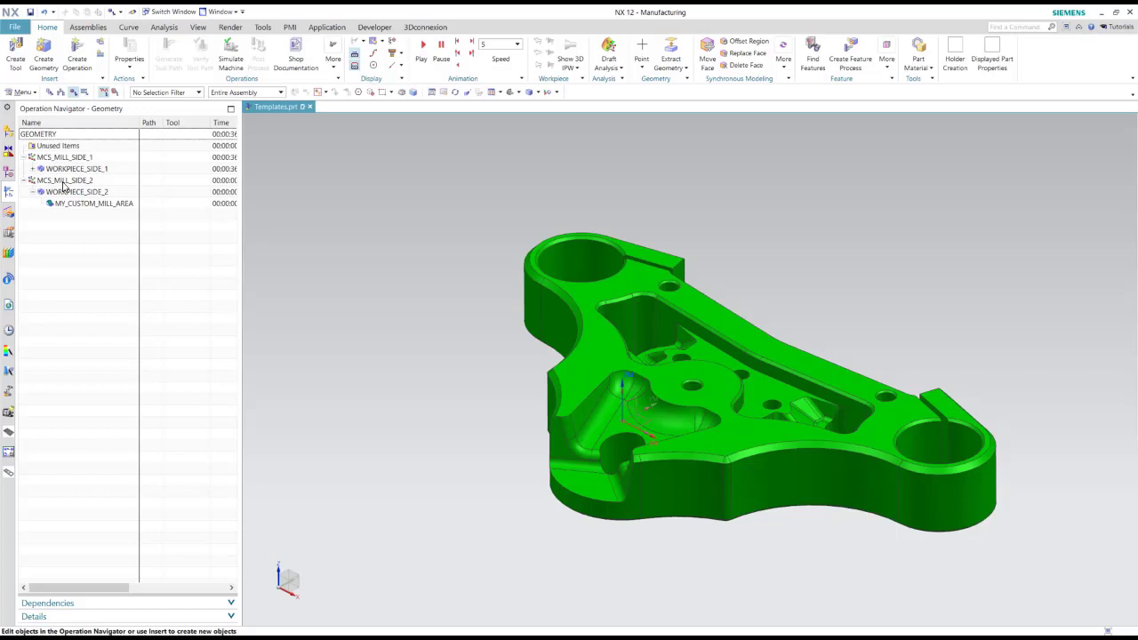
# Step: Specify the bracket body as WORKPIECE_SIDE_1's part geometry
pyautogui.doubleClick(69, 169)
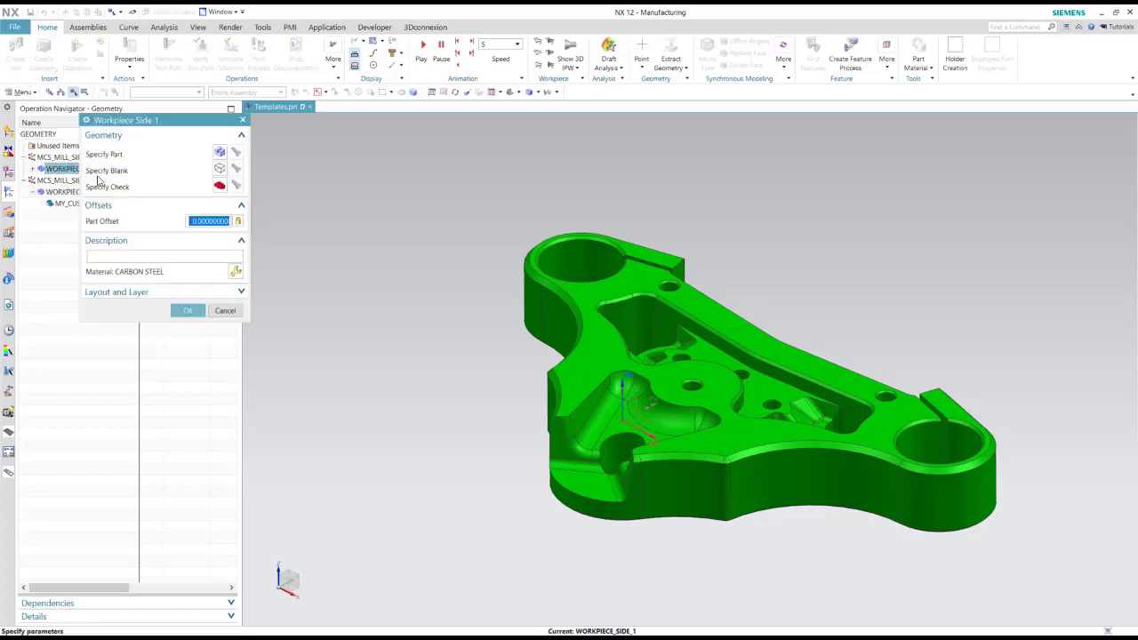
pyautogui.click(219, 155)
pyautogui.click(567, 345)
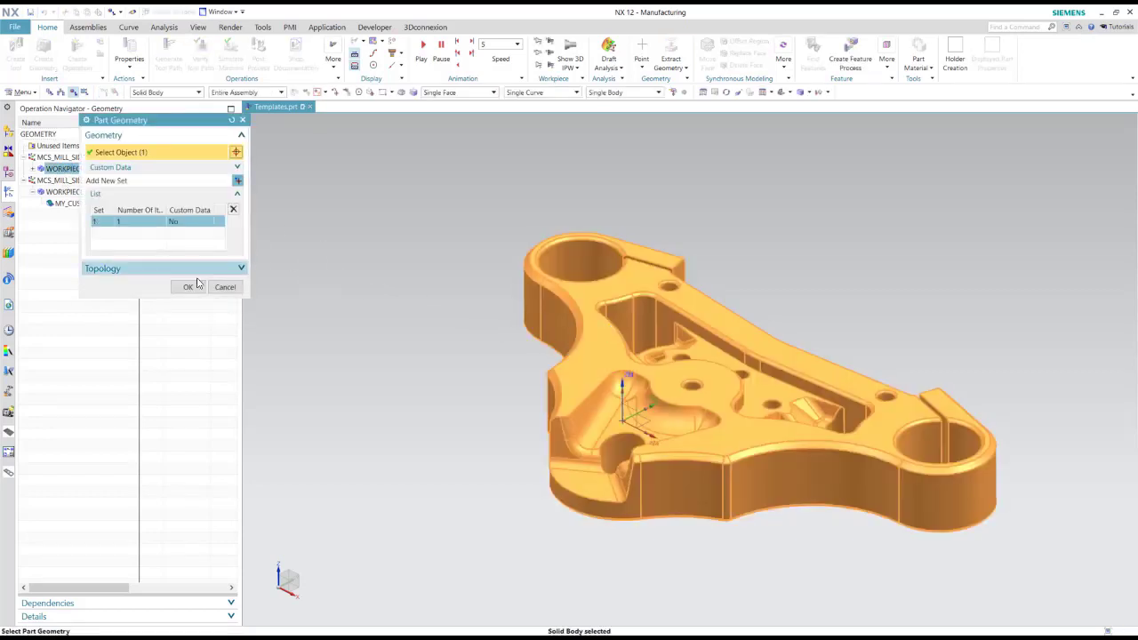
pyautogui.click(188, 287)
# Step: Make the blank a bounding block with limits of 2 in X and Y, and accept the workpiece
pyautogui.click(218, 169)
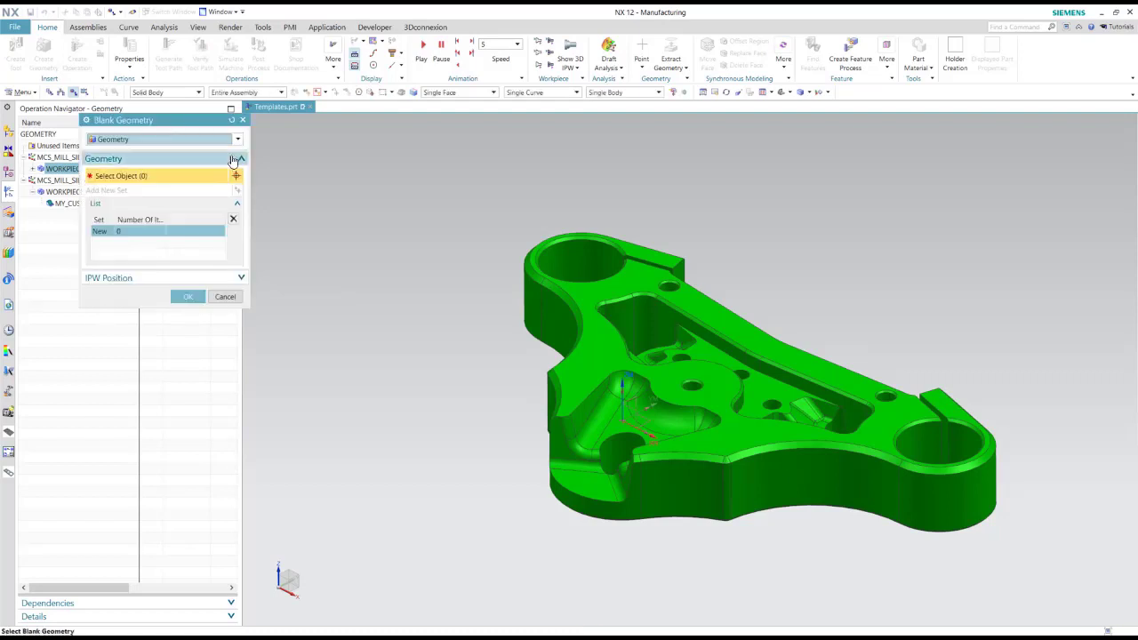
pyautogui.click(236, 140)
pyautogui.click(199, 172)
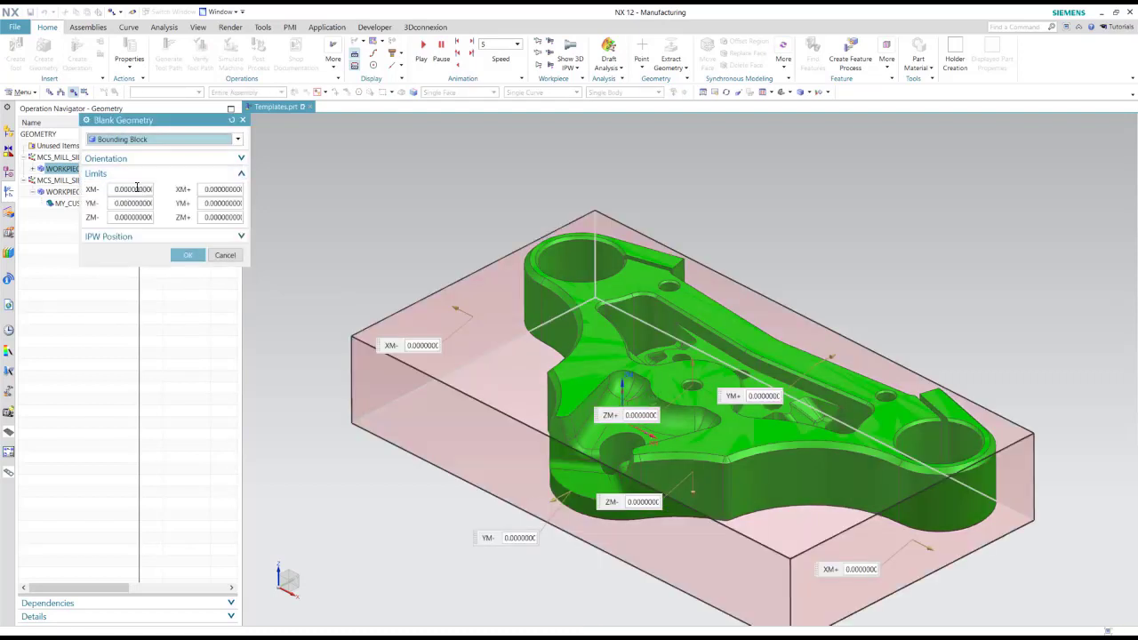
pyautogui.click(130, 188)
pyautogui.write('2')
pyautogui.press('Tab')
pyautogui.write('2')
pyautogui.press('Tab')
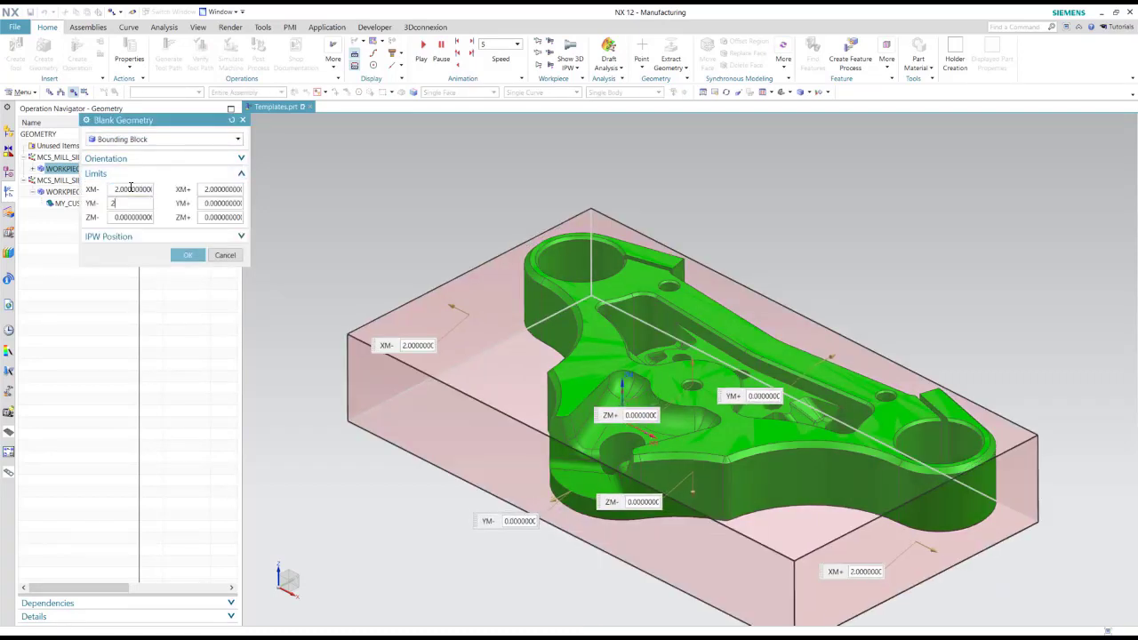
pyautogui.write('2')
pyautogui.press('Tab')
pyautogui.write('2')
pyautogui.press('Tab')
pyautogui.click(186, 256)
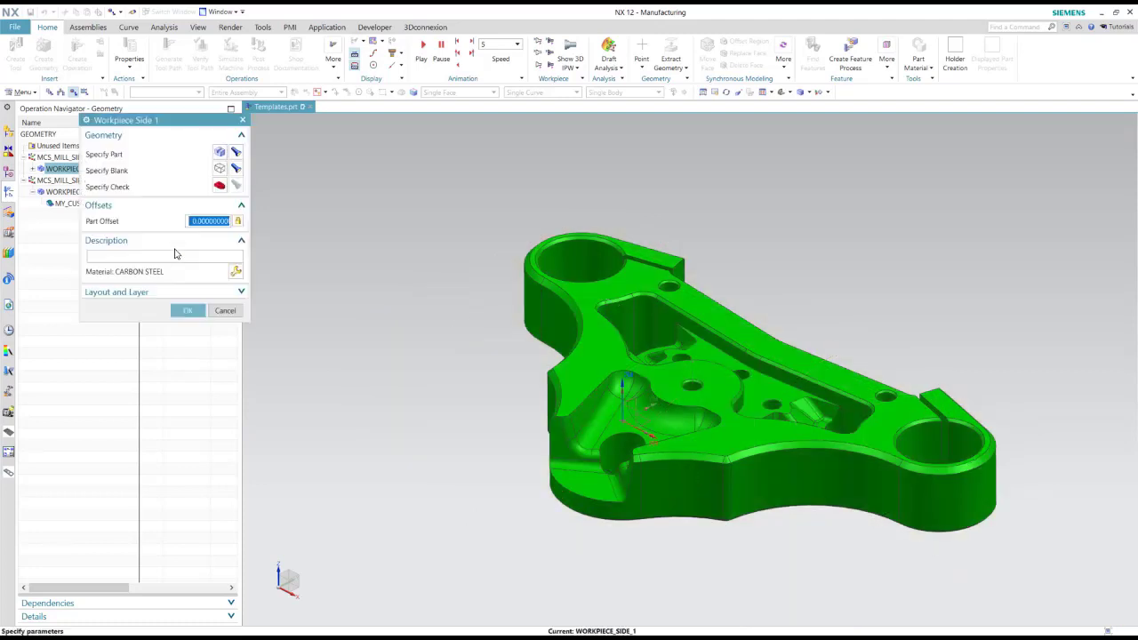
pyautogui.click(189, 311)
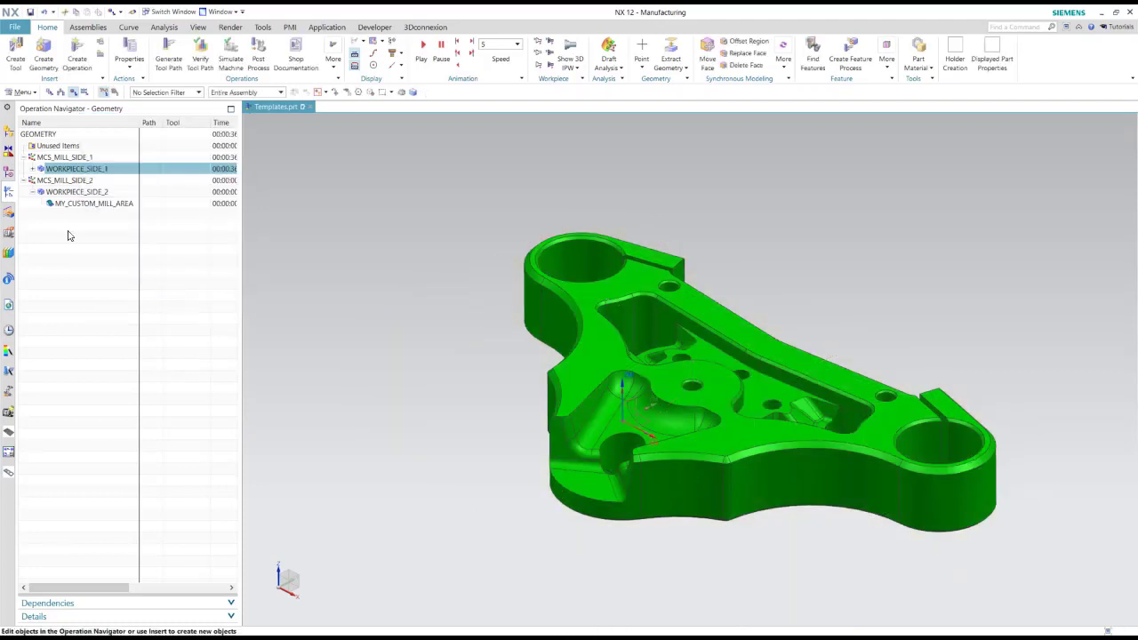
# Step: Expand WORKPIECE_SIDE_1 to show ADAPTIVE_MILLING, REST_MILLING_HFM and REST_MILLING_BM, then bring up its context menu
pyautogui.click(33, 168)
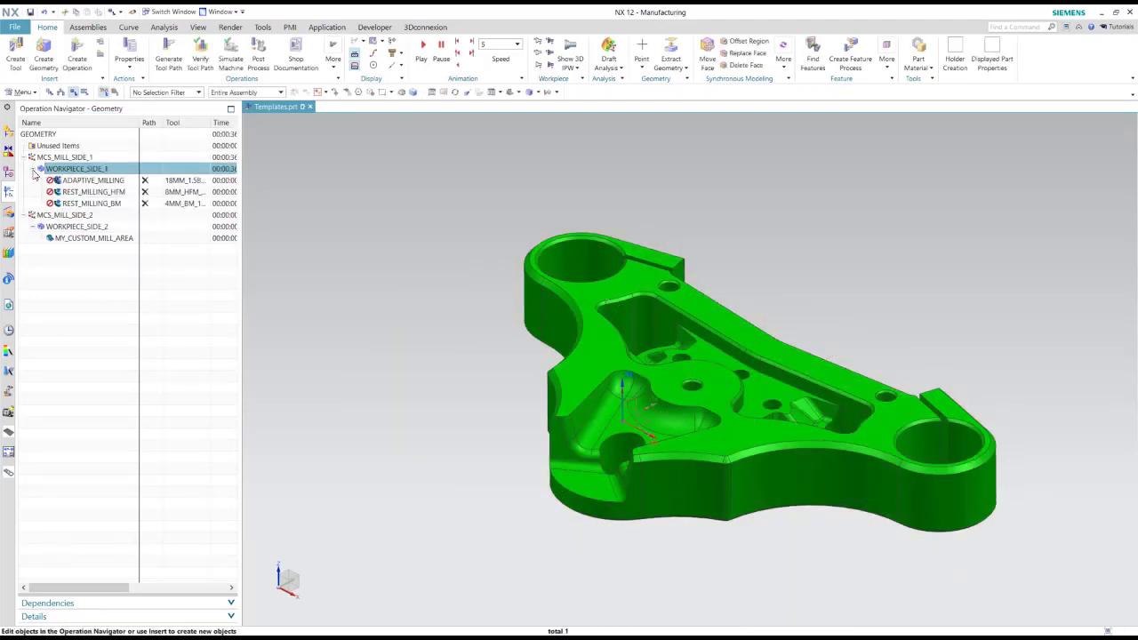
pyautogui.click(178, 180)
pyautogui.click(177, 192)
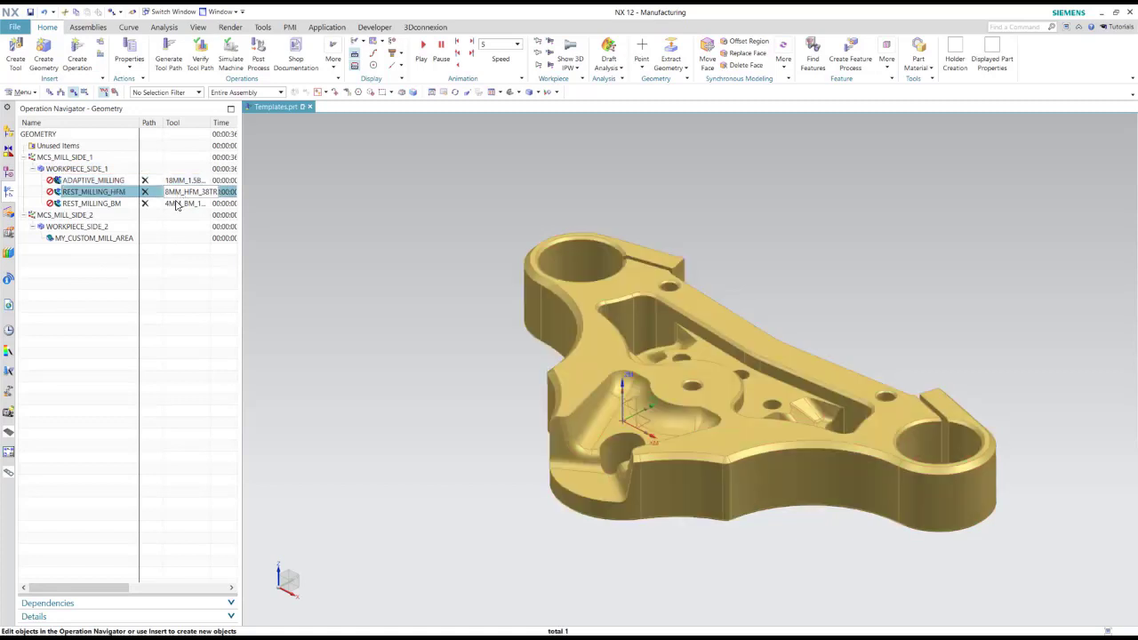
pyautogui.click(177, 204)
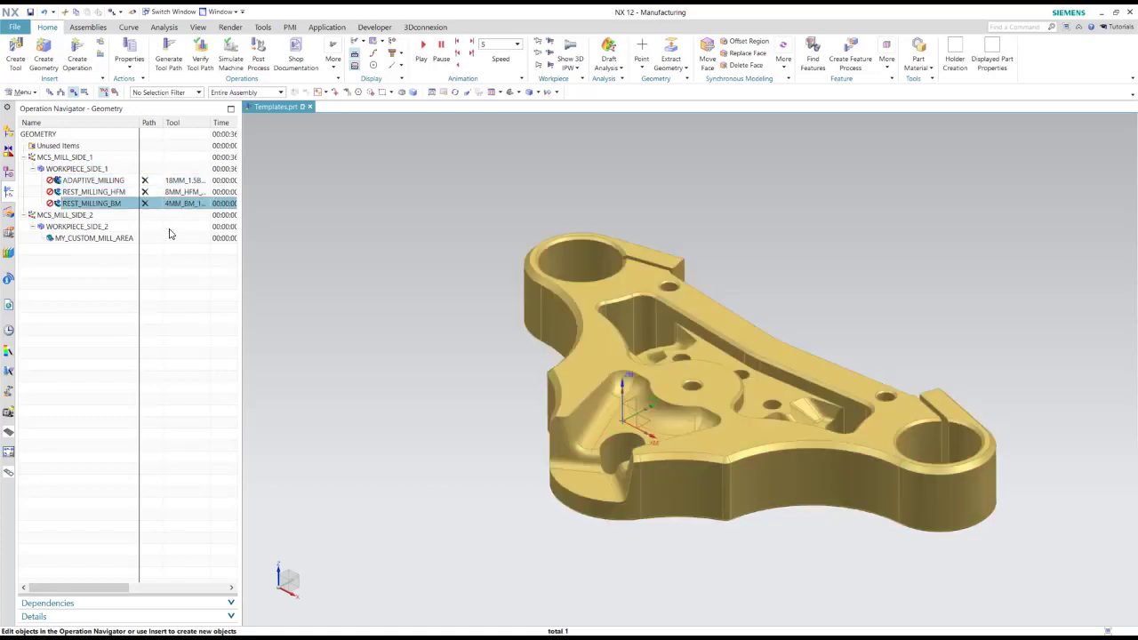
pyautogui.click(75, 169)
pyautogui.rightClick(77, 168)
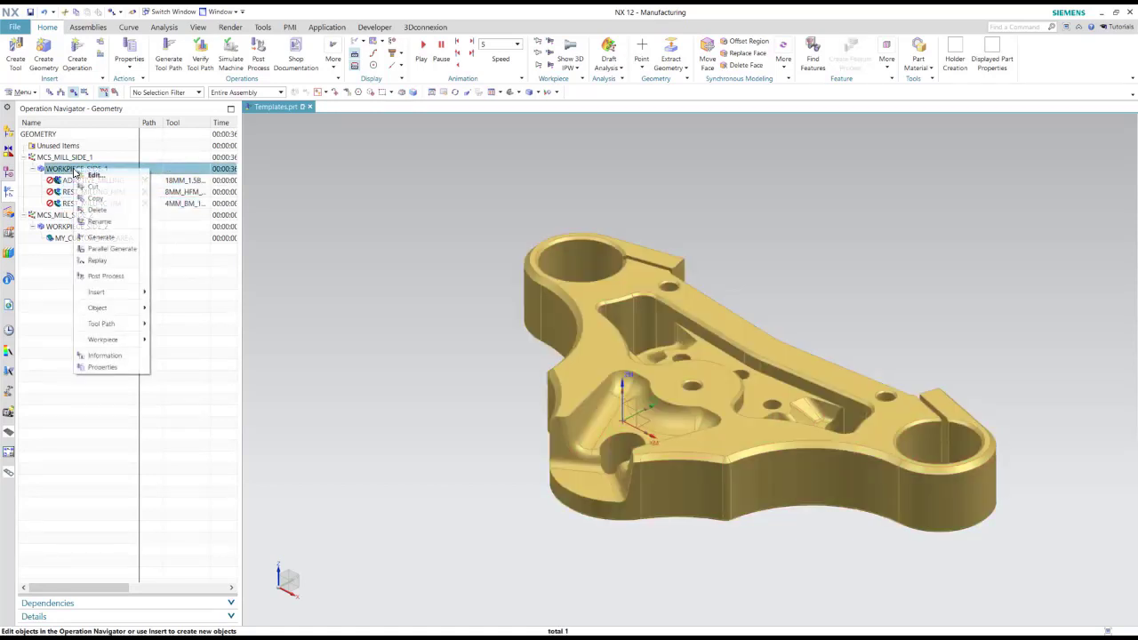
# Step: Run Parallel Generate on WORKPIECE_SIDE_1's three milling operations
pyautogui.click(122, 249)
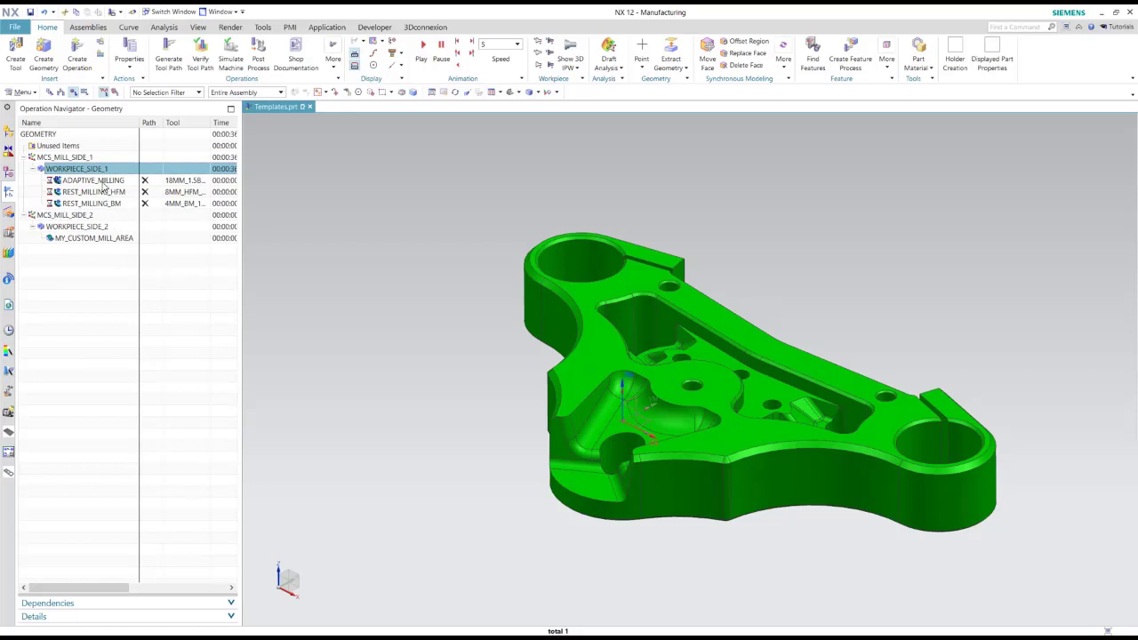
pyautogui.moveTo(102, 185)
pyautogui.moveTo(112, 210)
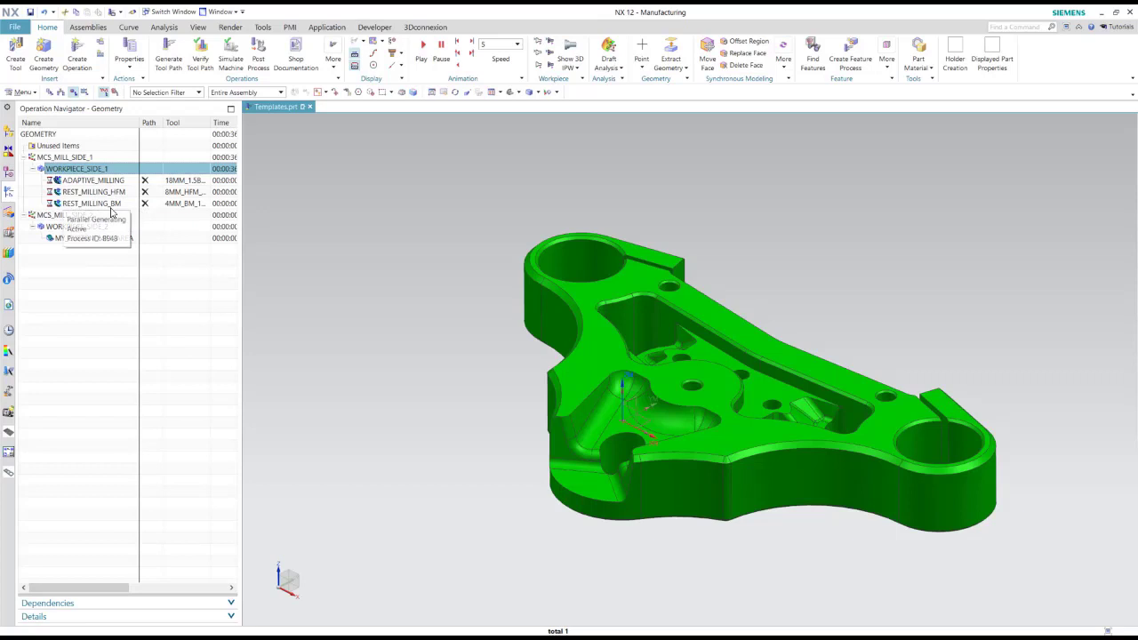
# Step: Create a DMG_MORI tool carrier and accept its default settings
pyautogui.click(16, 56)
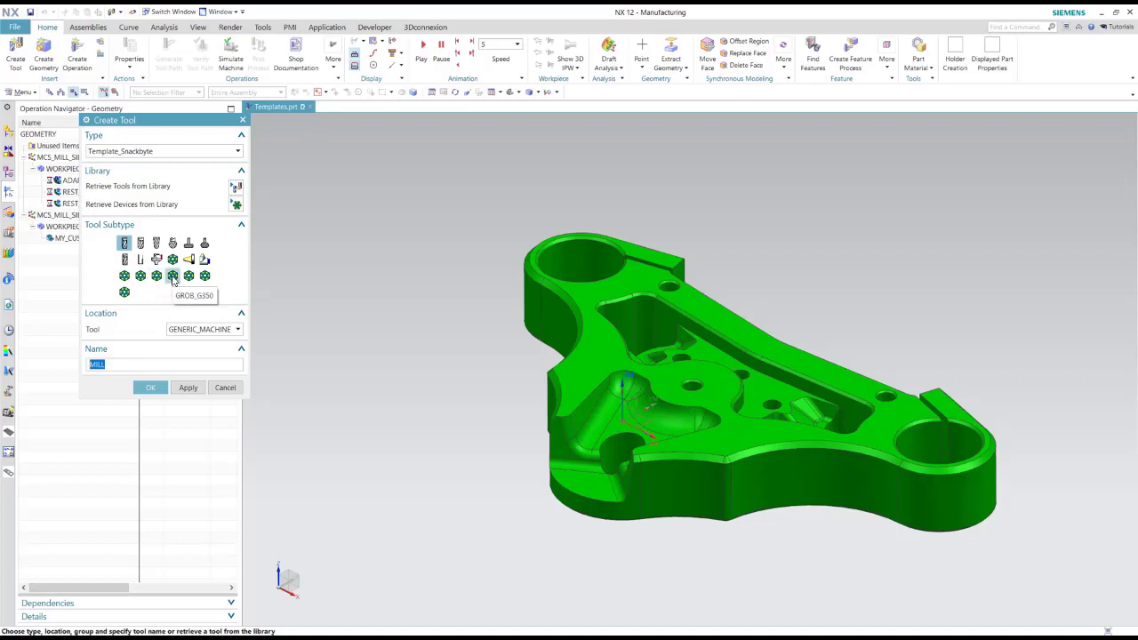
pyautogui.click(124, 276)
pyautogui.click(149, 387)
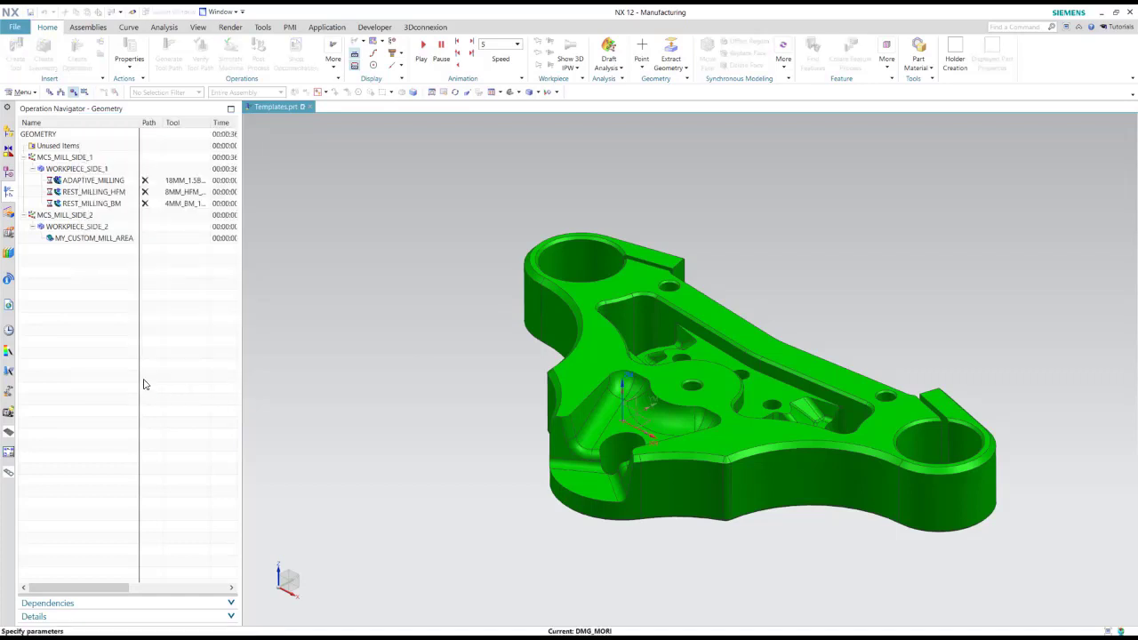
pyautogui.click(188, 191)
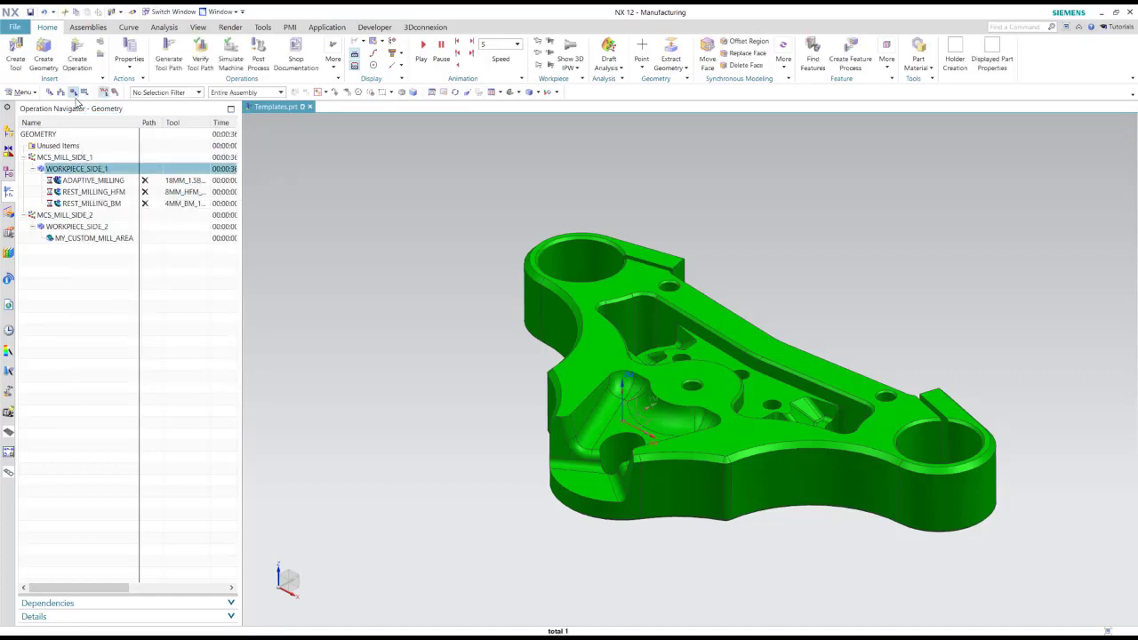
# Step: Switch to the machine tool view, expand DMG_MORI and preview its first few cutters
pyautogui.click(60, 92)
pyautogui.click(25, 331)
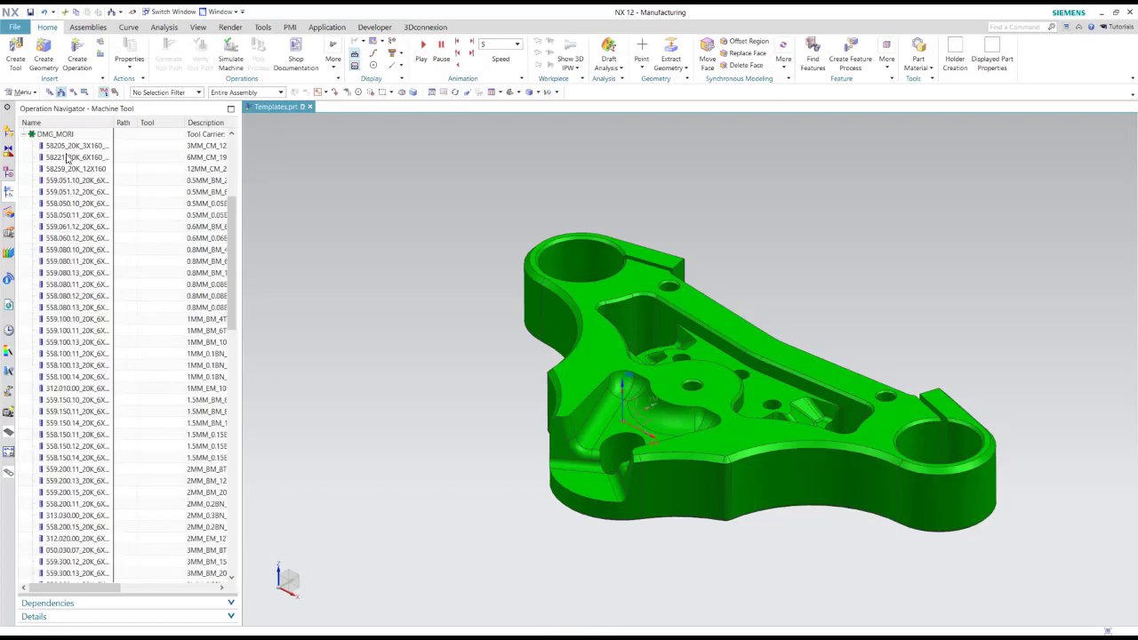
pyautogui.click(84, 157)
pyautogui.click(80, 227)
pyautogui.click(85, 343)
pyautogui.click(88, 423)
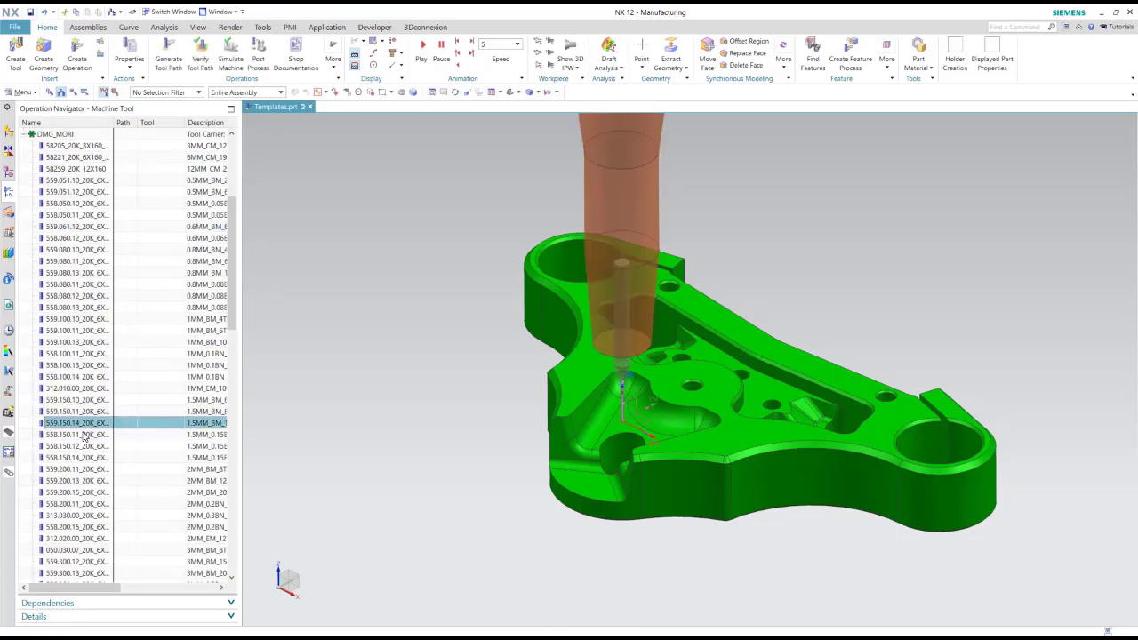
pyautogui.scroll(-4, 88, 424)
pyautogui.click(87, 458)
# Step: Preview further DMG_MORI tools on the bracket, including 672.060.00 and 220.100.00
pyautogui.scroll(-7, 87, 434)
pyautogui.click(83, 433)
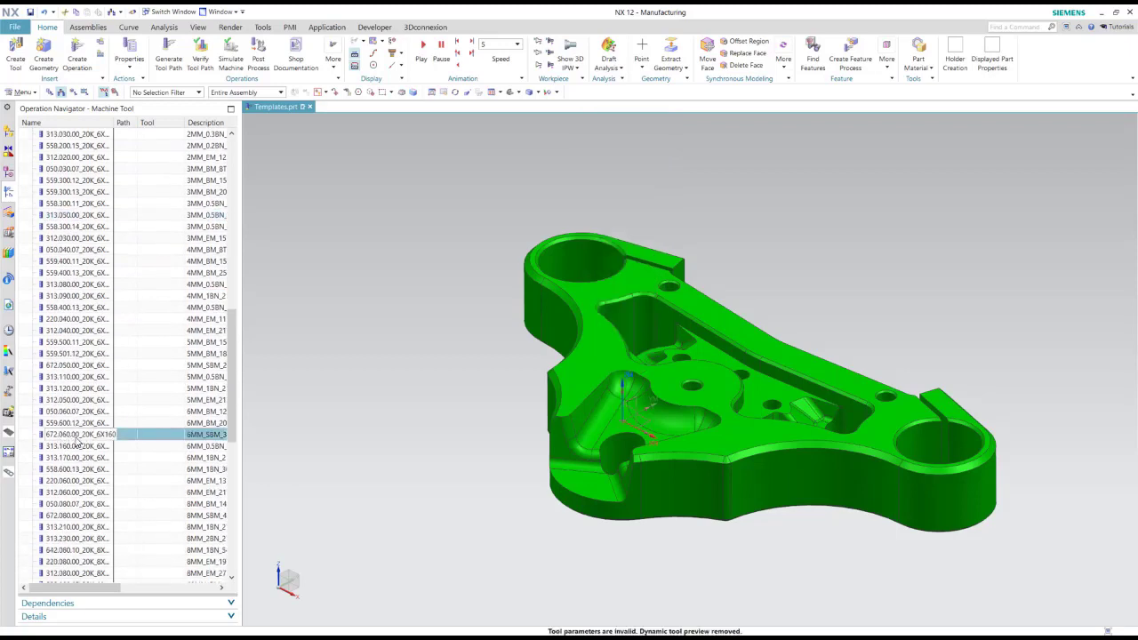
pyautogui.scroll(-6, 84, 434)
pyautogui.click(80, 433)
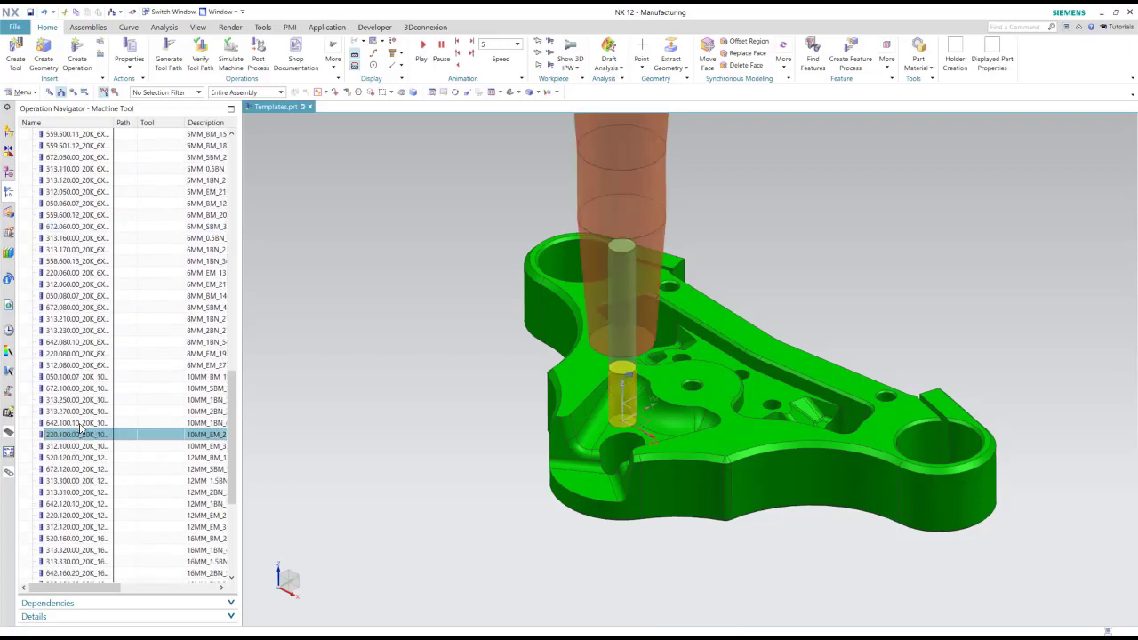
pyautogui.click(93, 504)
pyautogui.scroll(-4, 71, 512)
pyautogui.click(71, 469)
pyautogui.click(71, 434)
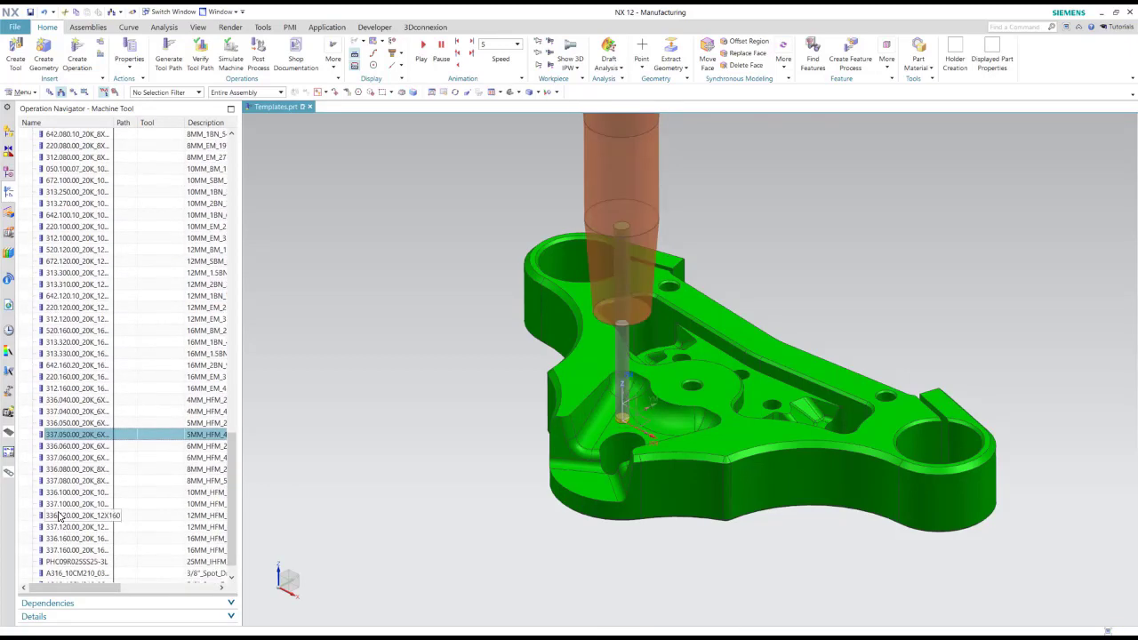
pyautogui.click(71, 515)
pyautogui.scroll(9, 73, 482)
pyautogui.scroll(10, 73, 481)
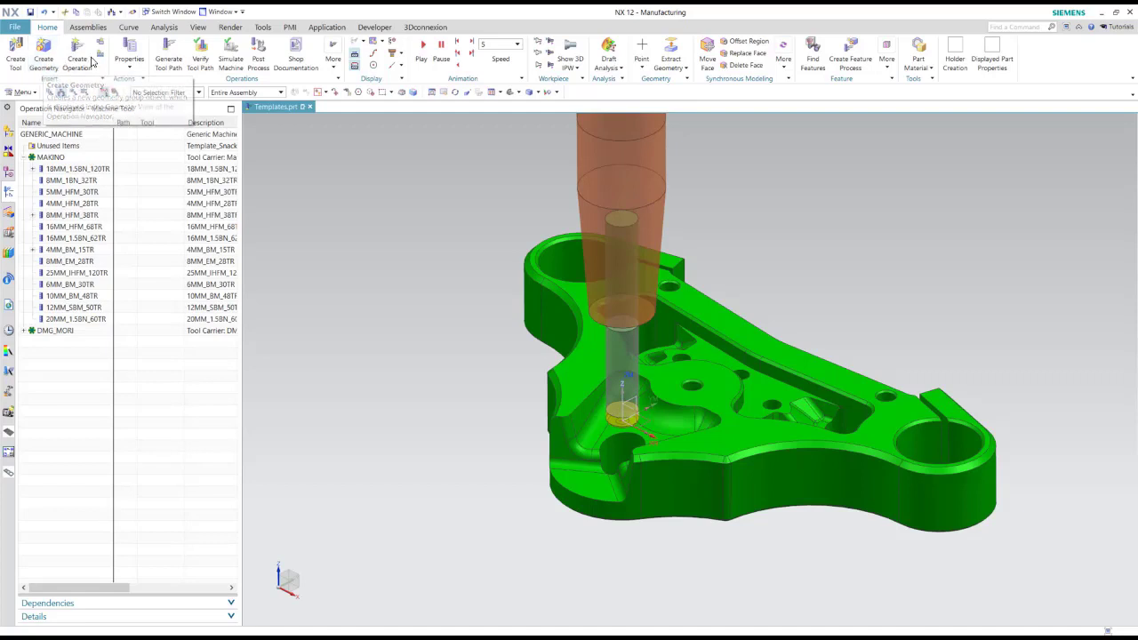
# Step: Start a Template_Snackbyte operation with the Cavity Mill subtype, named CAVITY_MILL
pyautogui.click(78, 54)
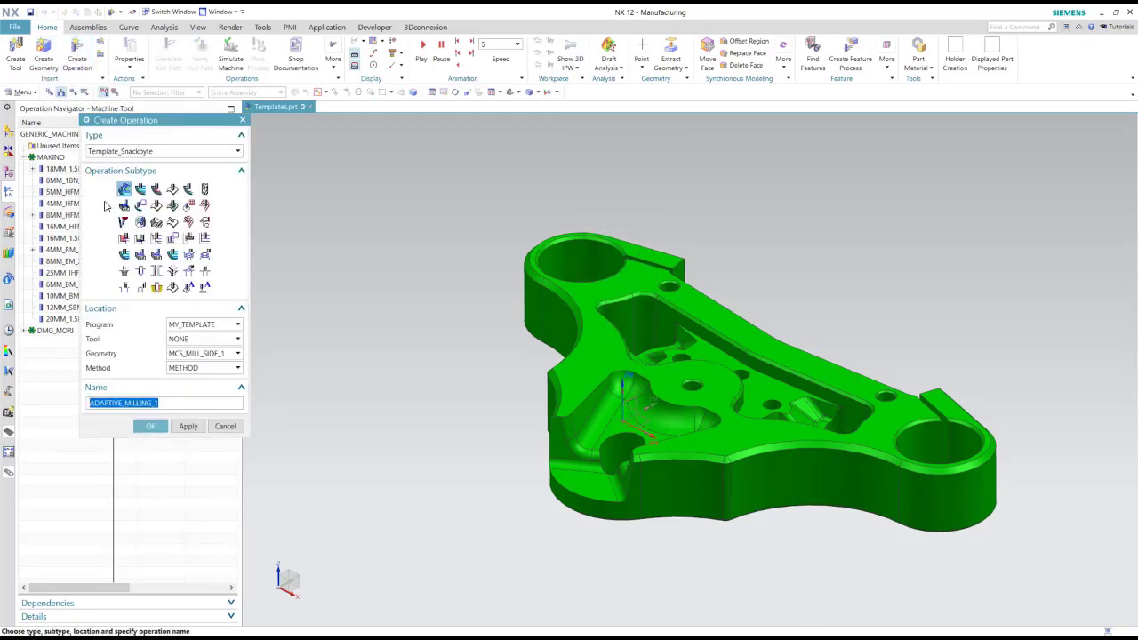
pyautogui.click(177, 152)
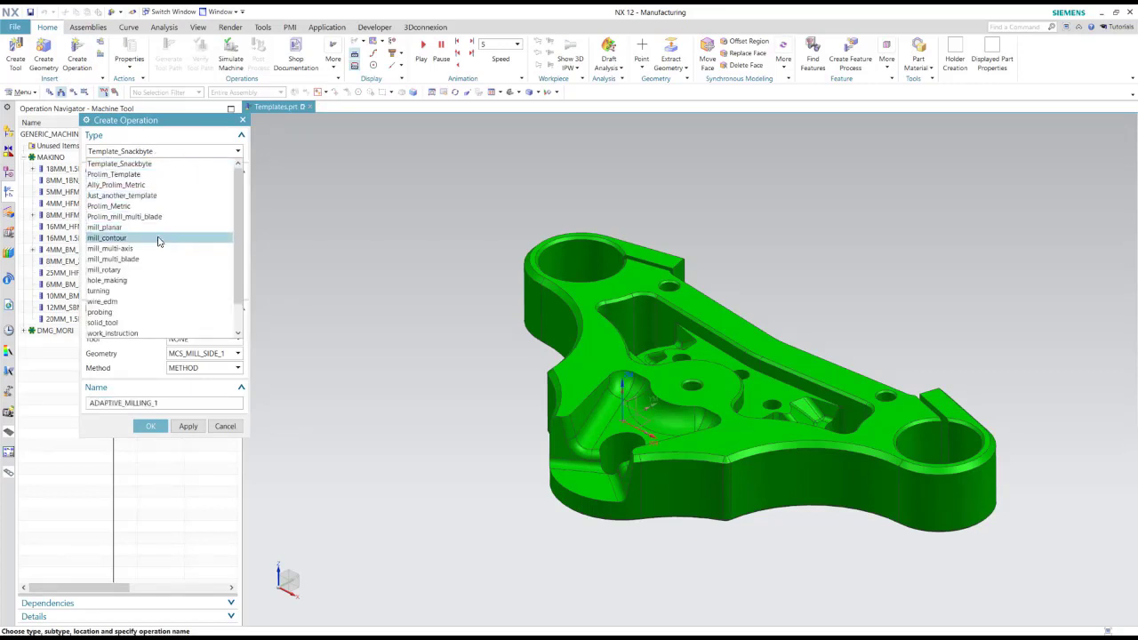
pyautogui.click(177, 163)
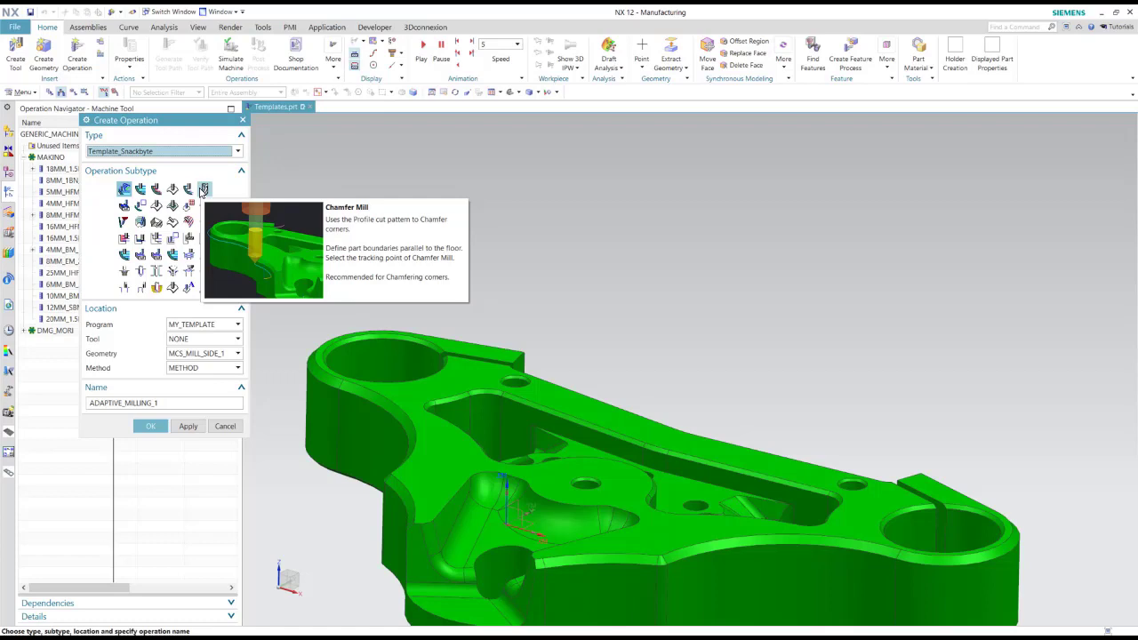
pyautogui.click(140, 194)
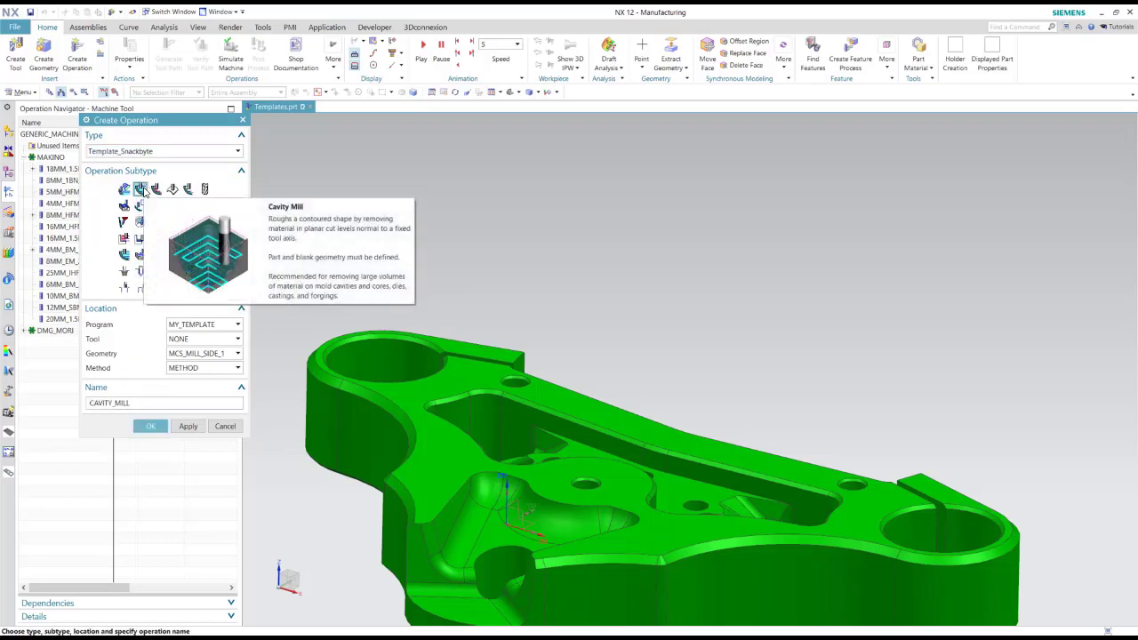
# Step: Create CAVITY_MILL and set its stepover maximum distance to 49 %Tool
pyautogui.click(150, 426)
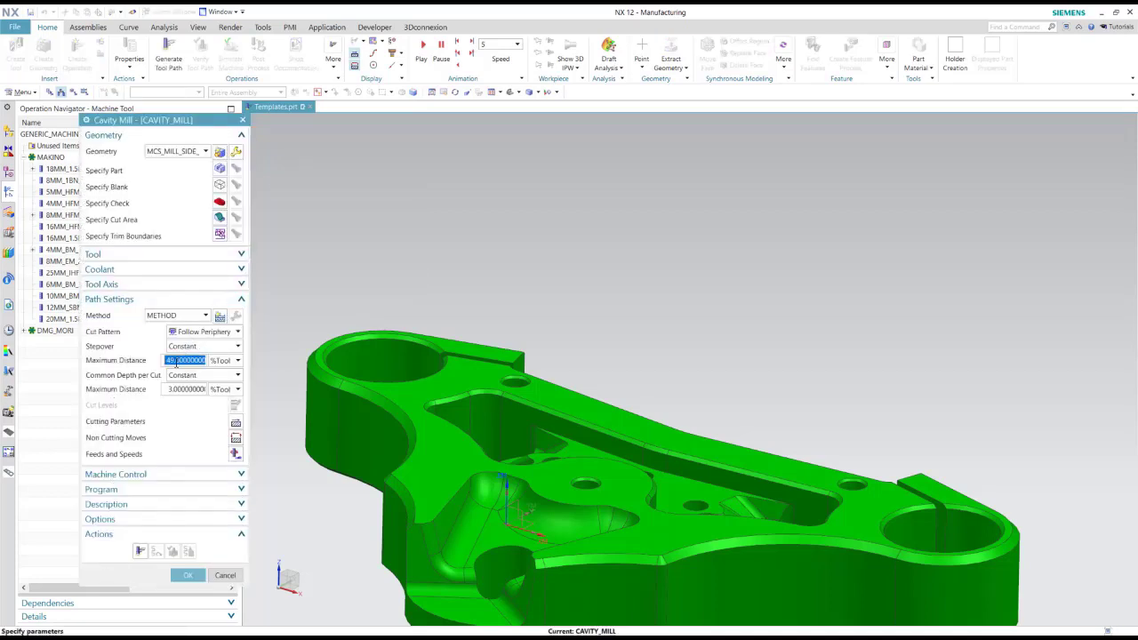
pyautogui.click(175, 361)
pyautogui.click(169, 389)
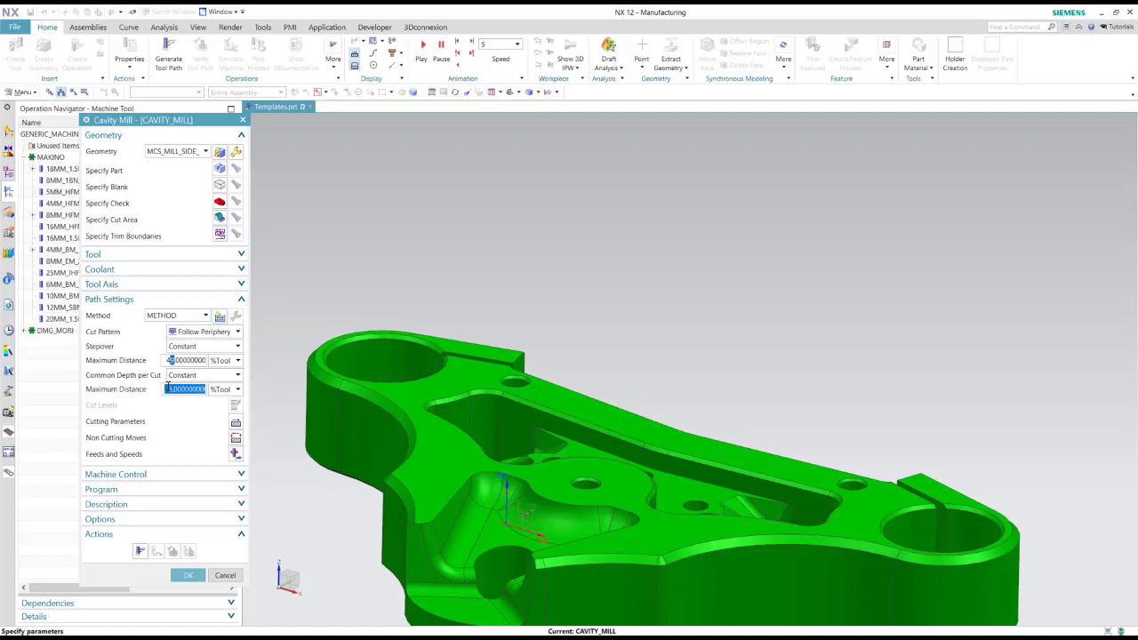
pyautogui.moveTo(168, 389); pyautogui.dragTo(178, 390)
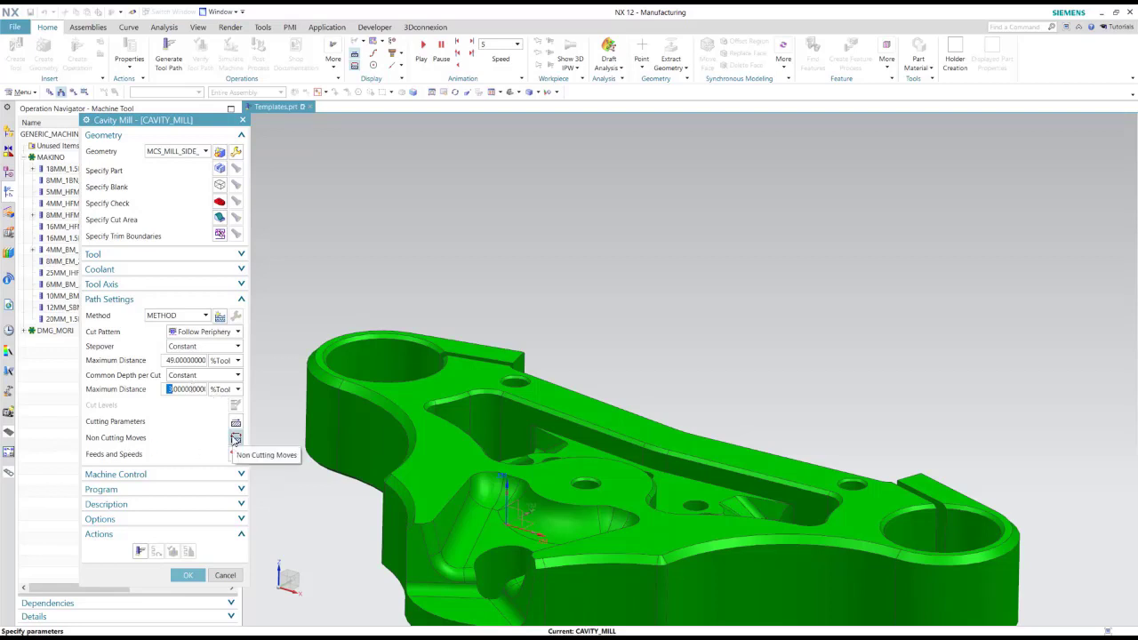
# Step: Review the Non Cutting Moves transfer settings, then accept them and the Cavity Mill operation
pyautogui.press('Escape')
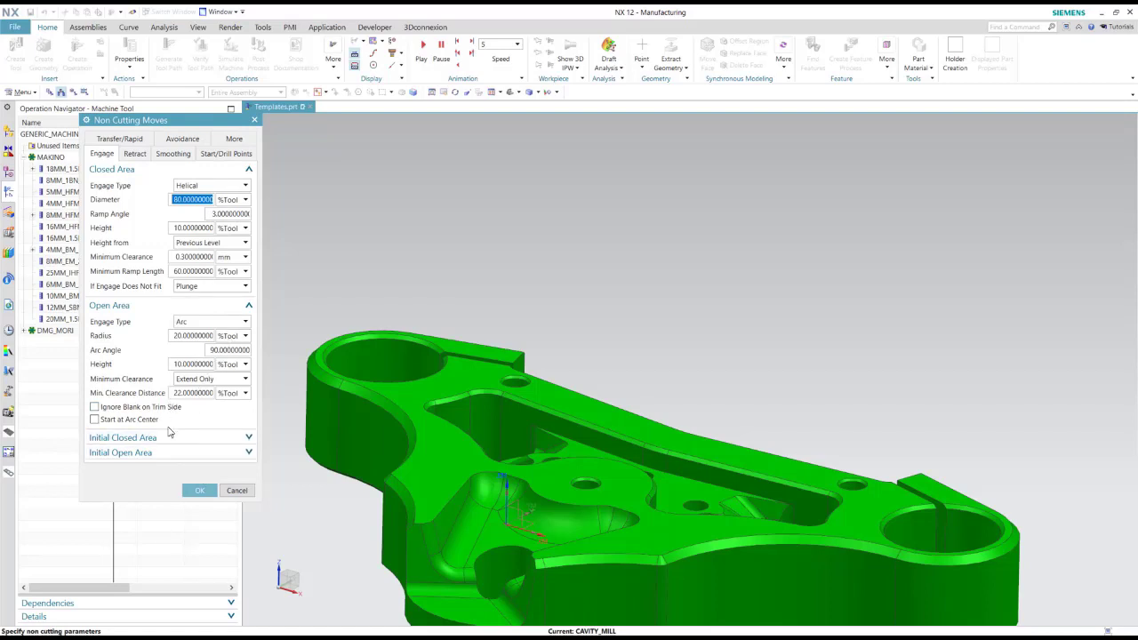
pyautogui.click(136, 140)
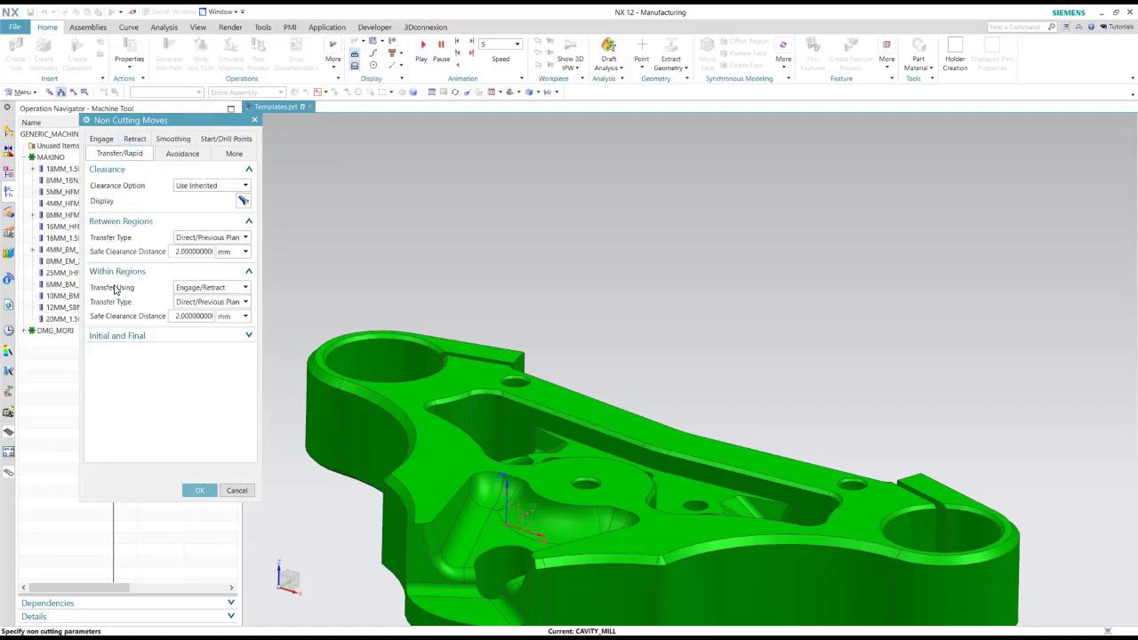
pyautogui.click(201, 491)
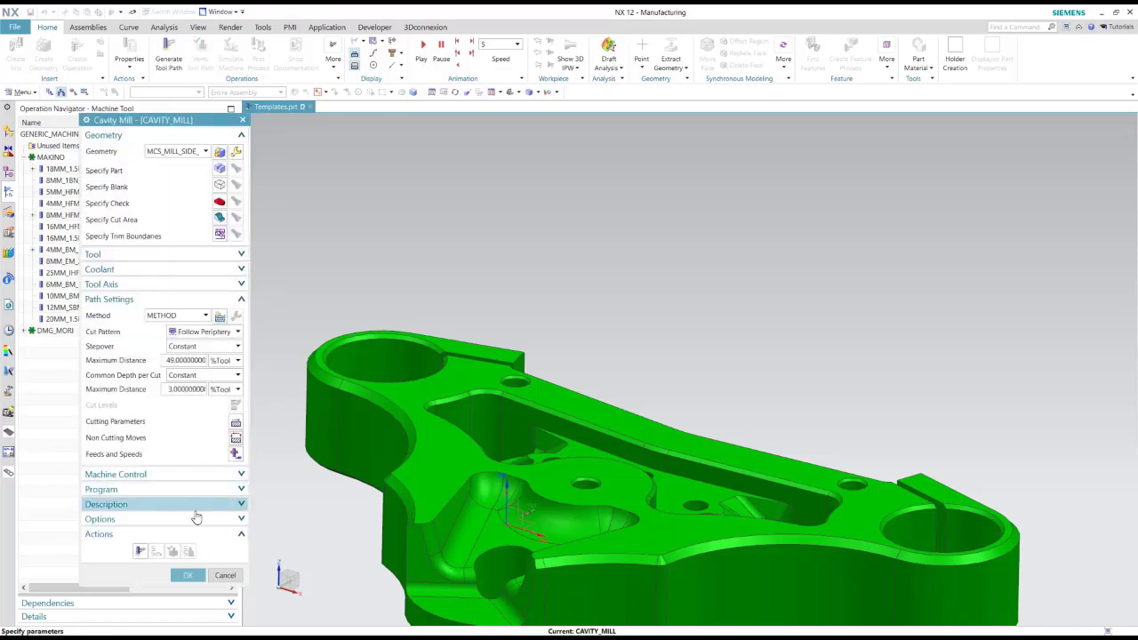
pyautogui.click(187, 575)
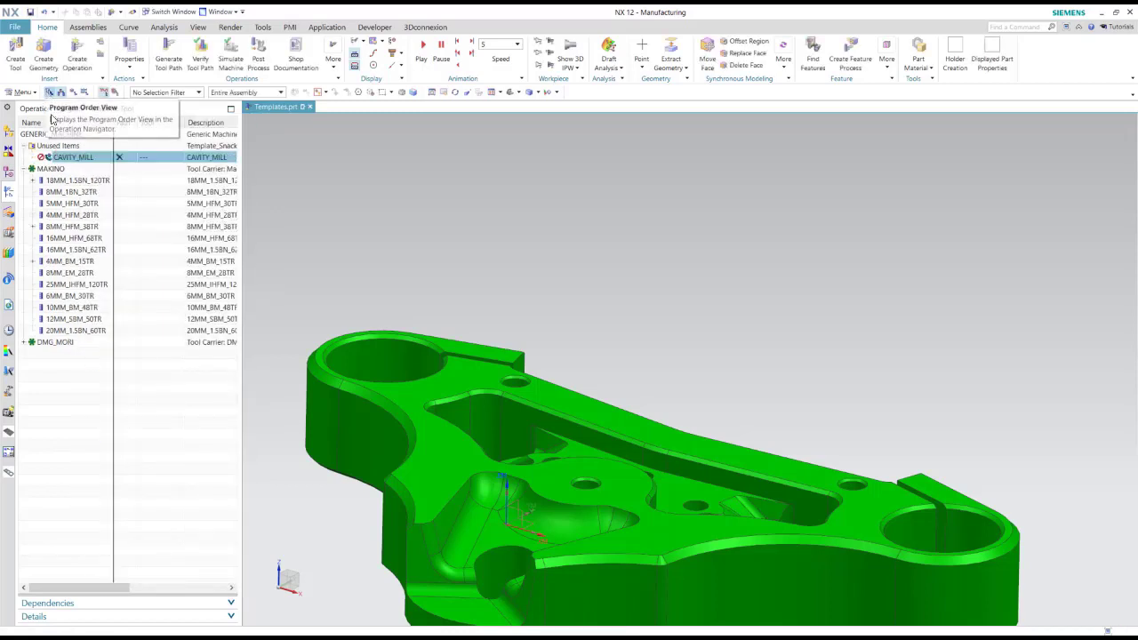
# Step: Switch to Geometry View and display the ADAPTIVE_MILLING toolpath under WORKPIECE_SIDE_1
pyautogui.click(50, 91)
pyautogui.click(73, 91)
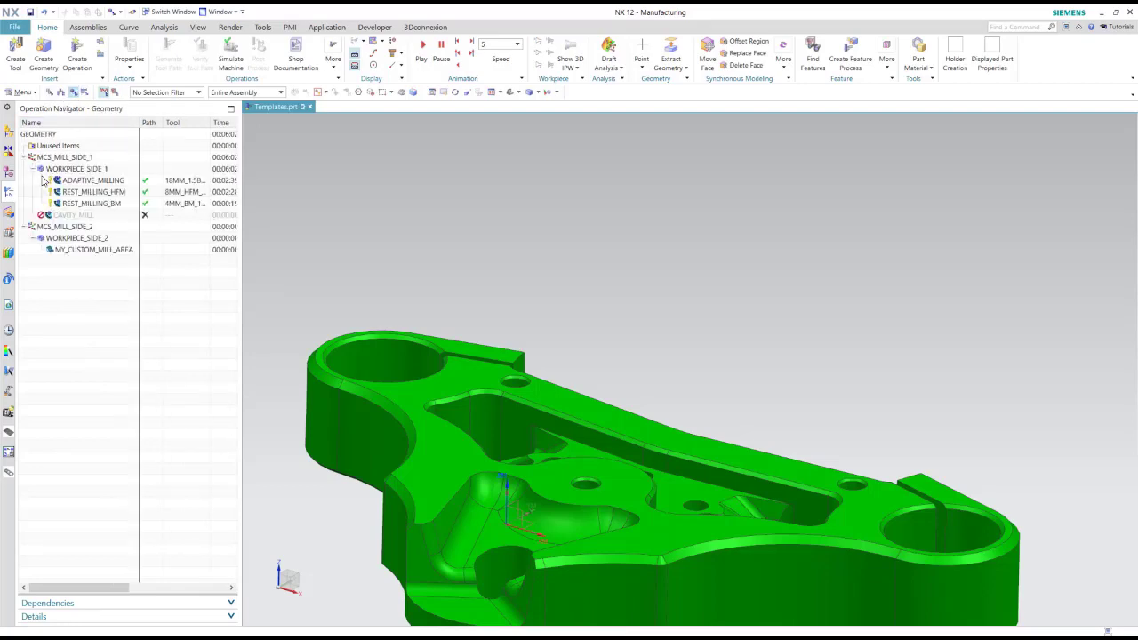
pyautogui.click(79, 169)
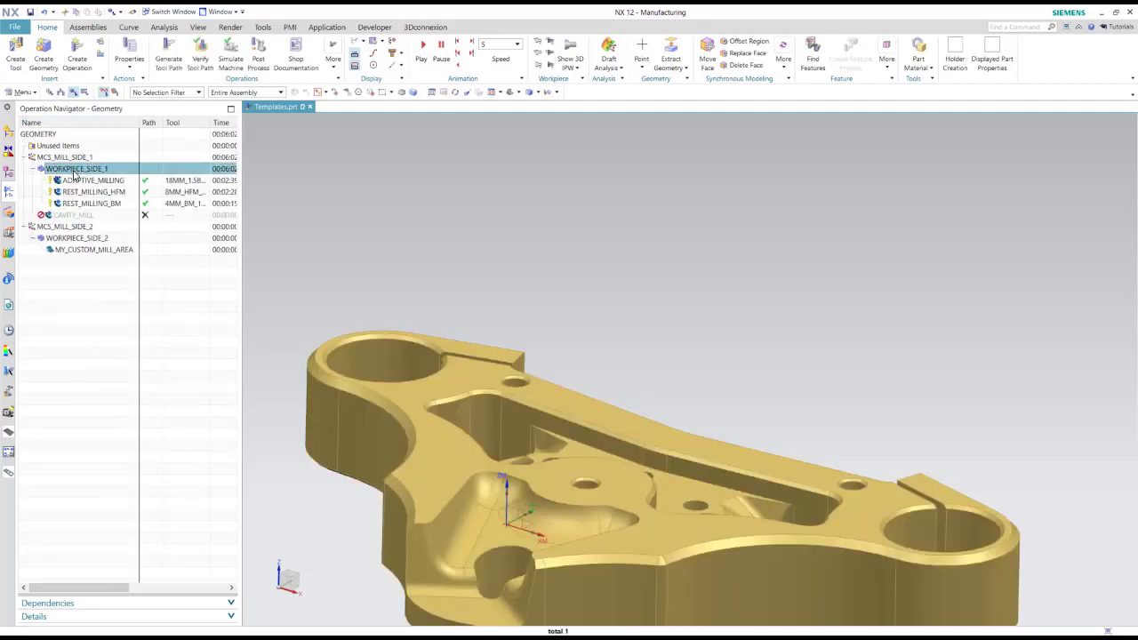
pyautogui.click(83, 180)
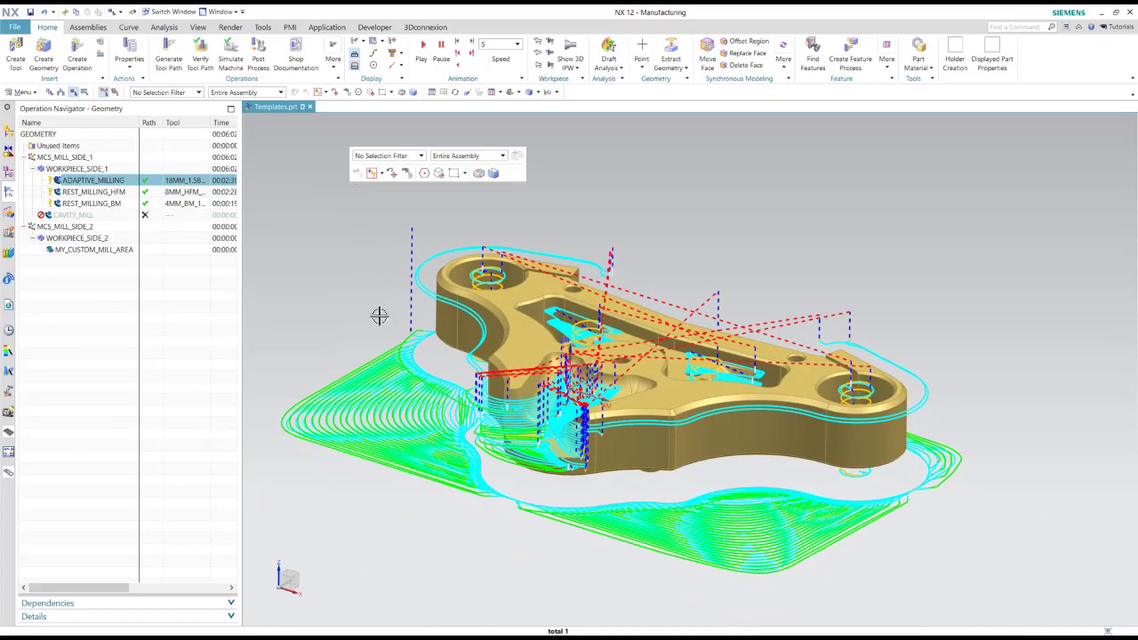
# Step: Set a dark graphics background and display the REST_MILLING_BM toolpaths on the bracket
pyautogui.rightClick(388, 342)
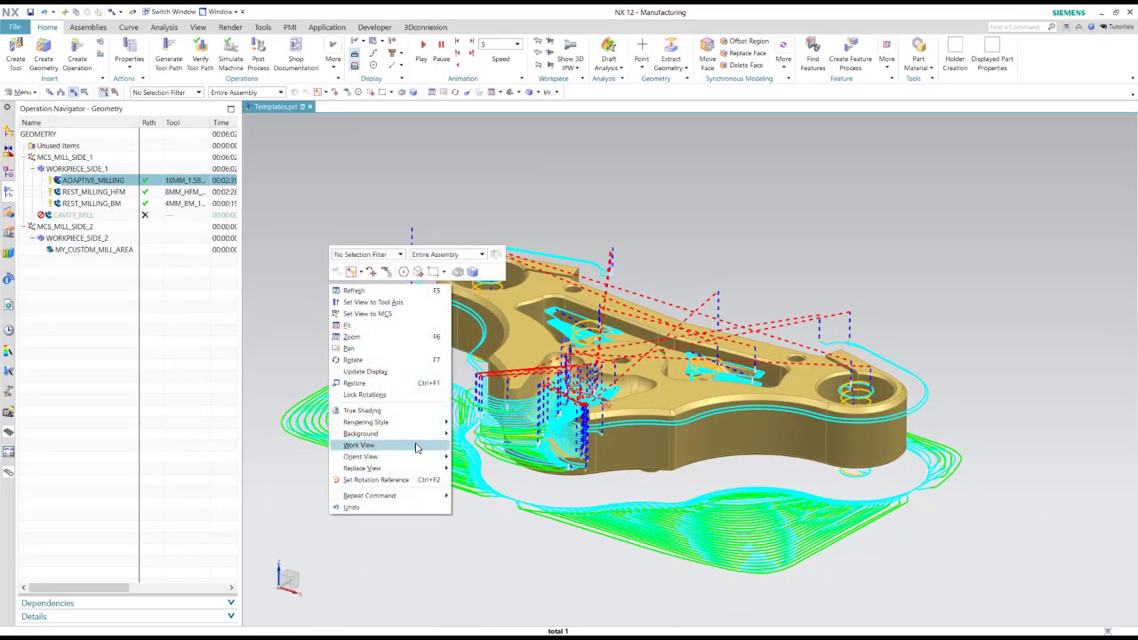
pyautogui.moveTo(420, 435)
pyautogui.click(489, 481)
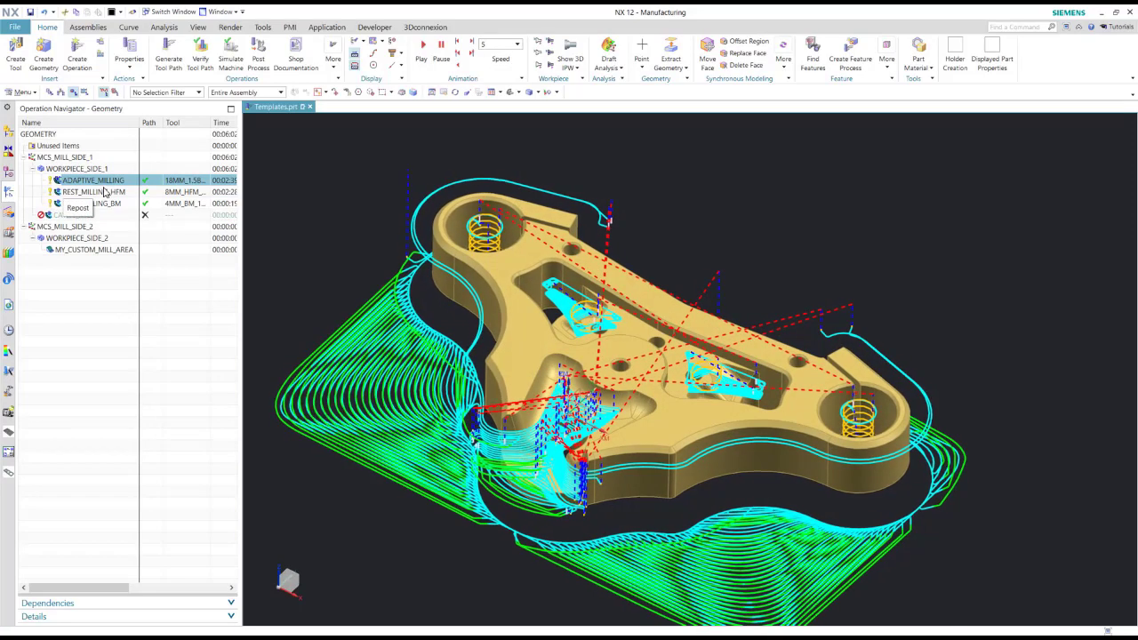
pyautogui.click(100, 203)
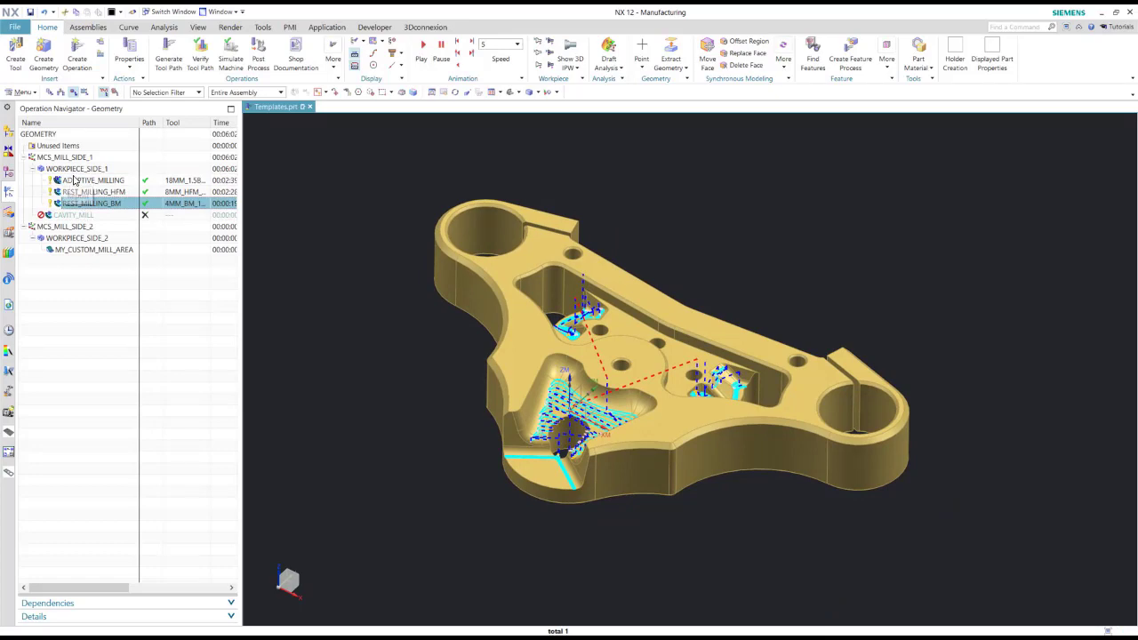
# Step: Open the WORKPIECE_SIDE_1 settings and show its 3D in-process workpiece
pyautogui.doubleClick(78, 169)
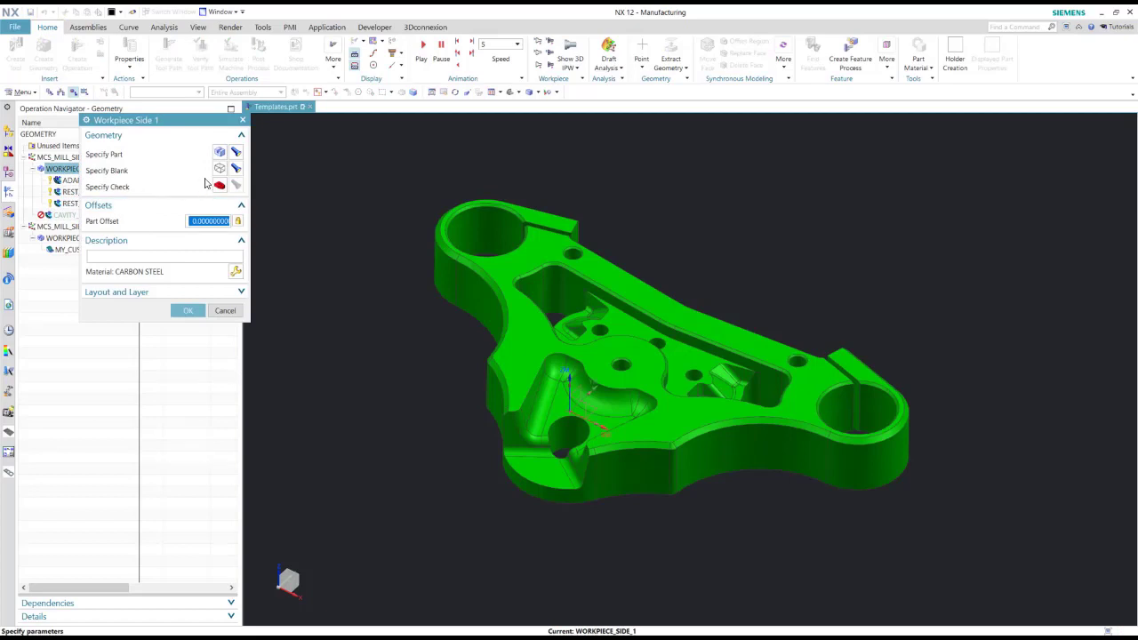
pyautogui.click(570, 55)
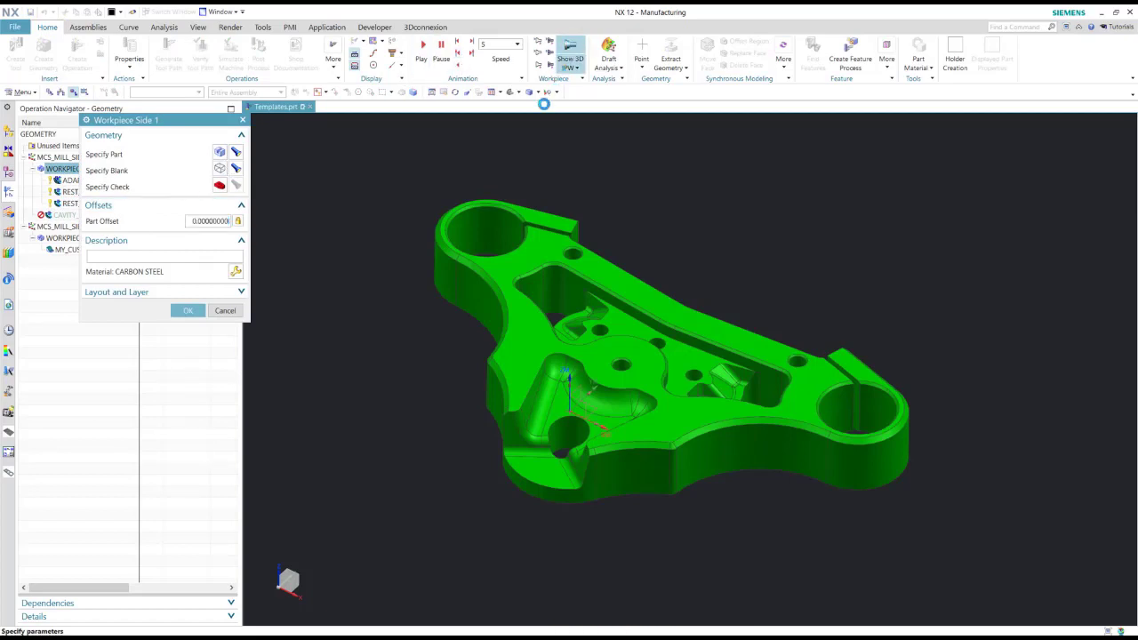